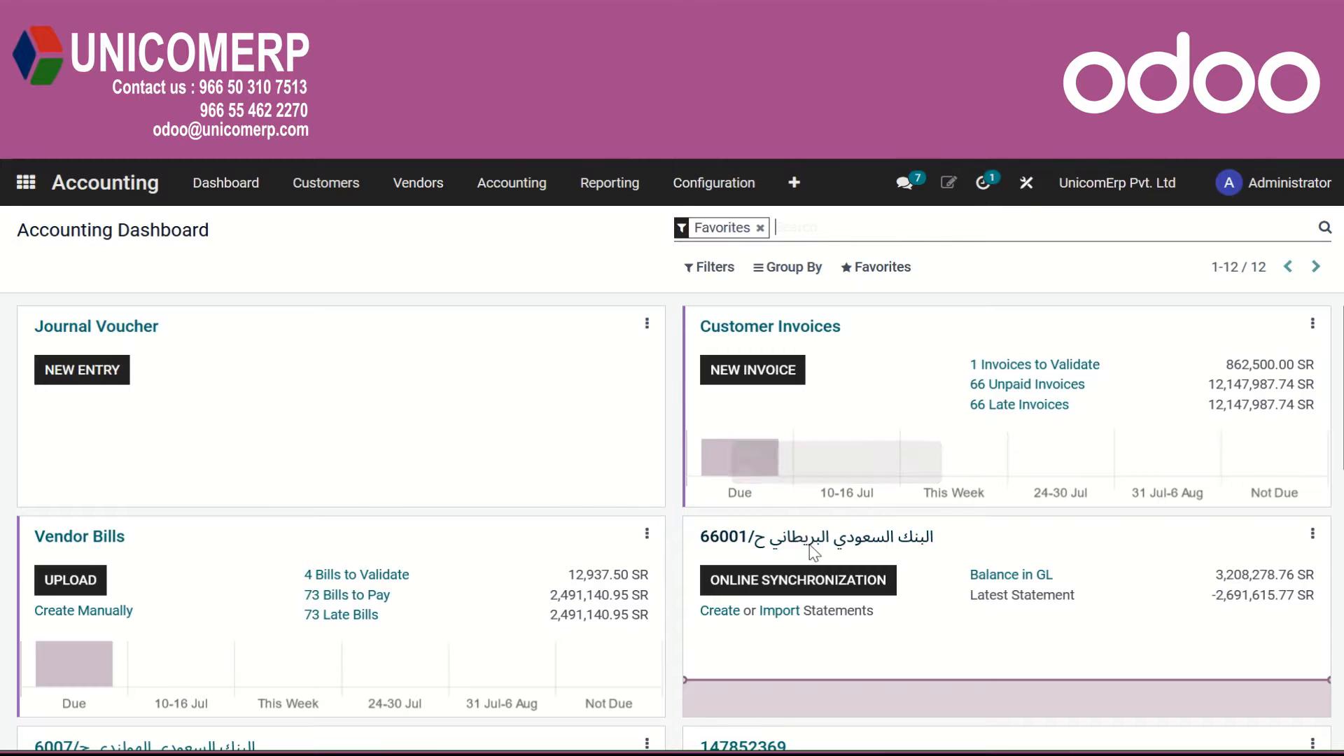
# Open online synchronization for Bank 1 and view the available bank institutions for both Worldwide and Saudi Arabia.
pyautogui.scroll(-5, 810, 548)
pyautogui.scroll(-1, 816, 571)
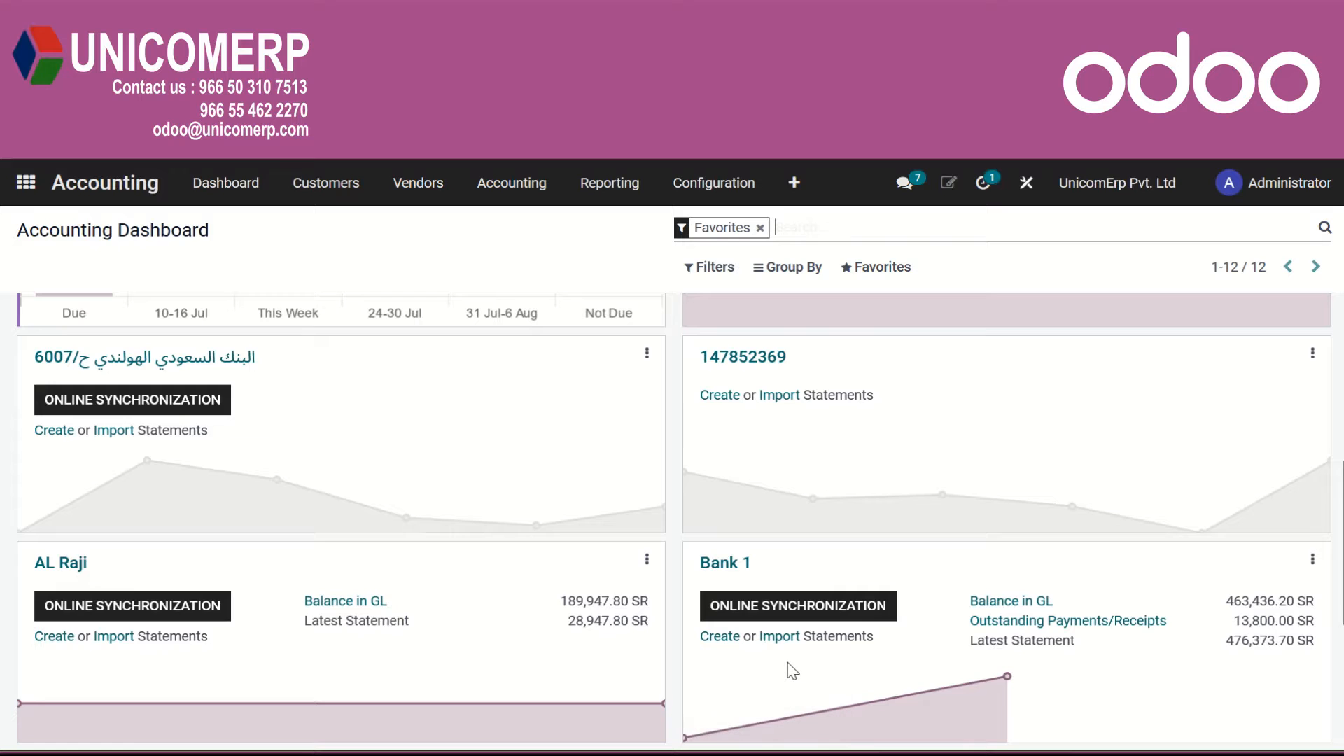
pyautogui.click(803, 619)
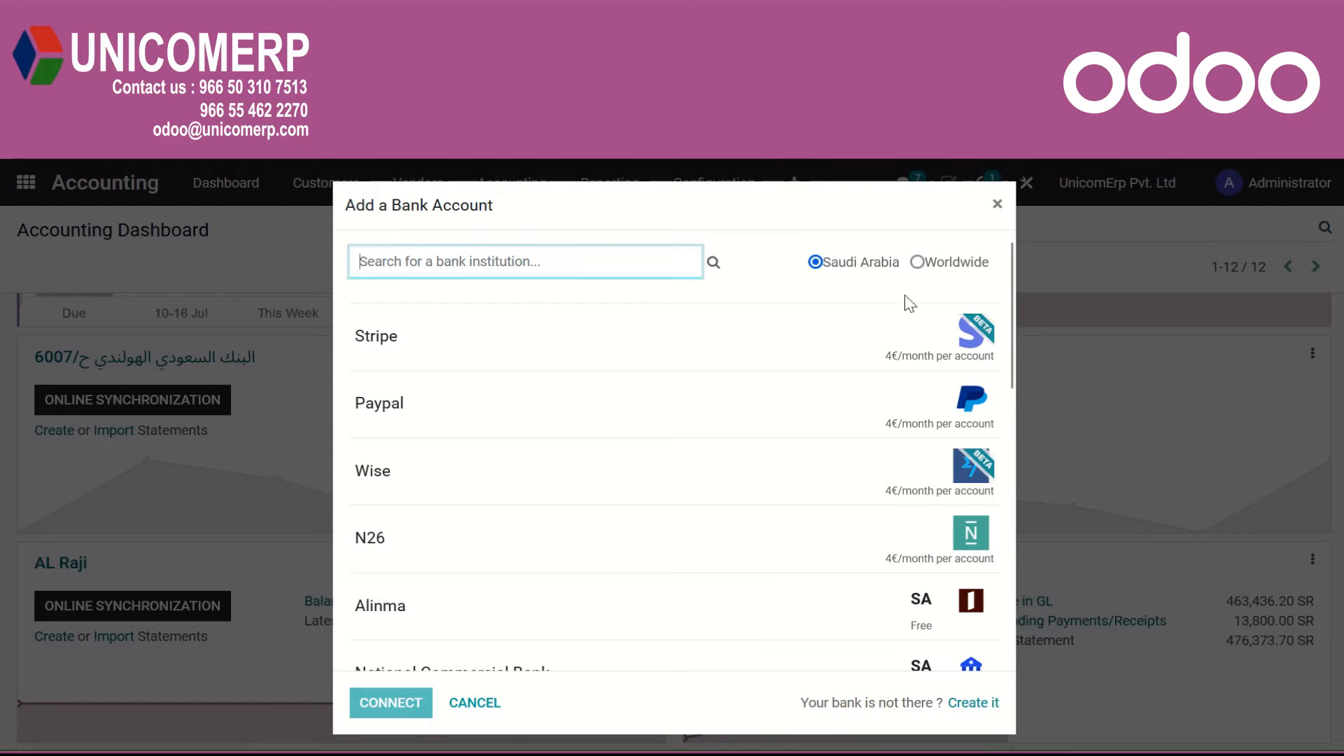
pyautogui.click(918, 262)
pyautogui.click(412, 258)
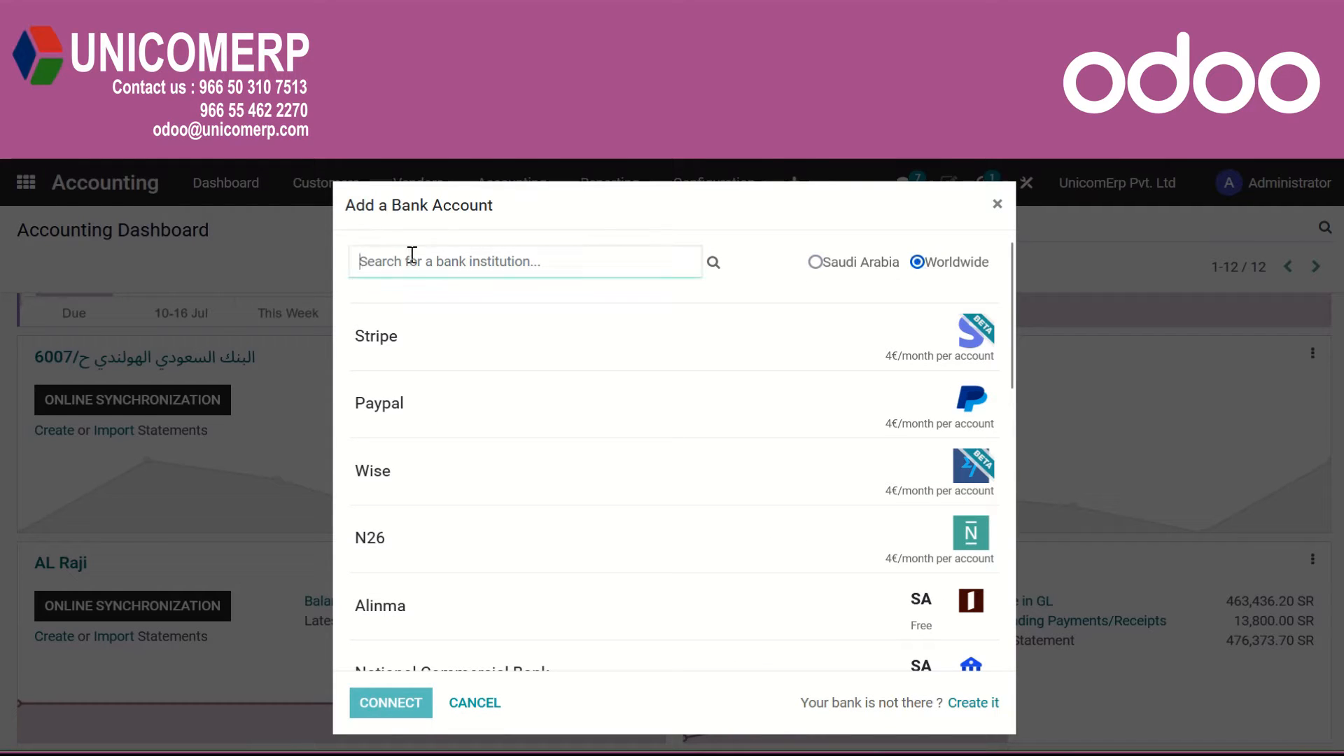
pyautogui.click(816, 262)
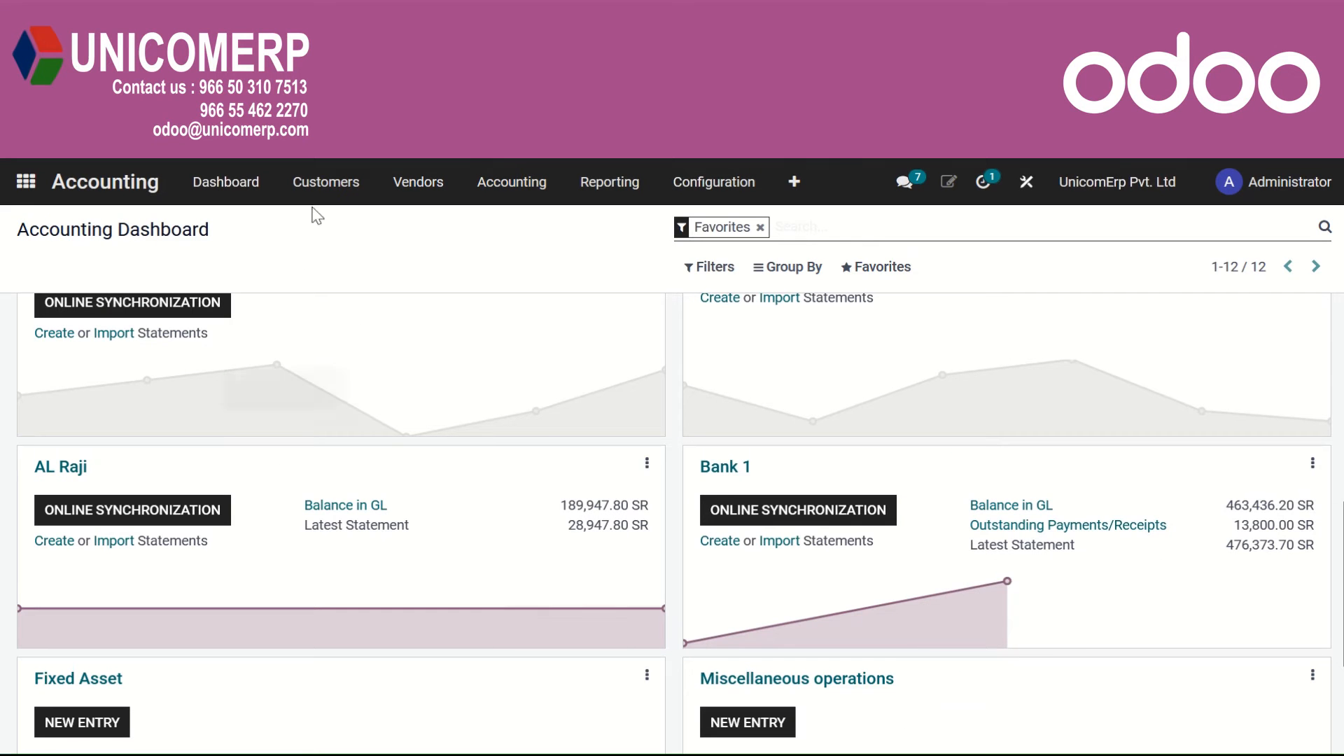
# Create a new customer invoice for Saudia Cargo with the invoice date 18/07/2022.
pyautogui.click(327, 184)
pyautogui.click(323, 225)
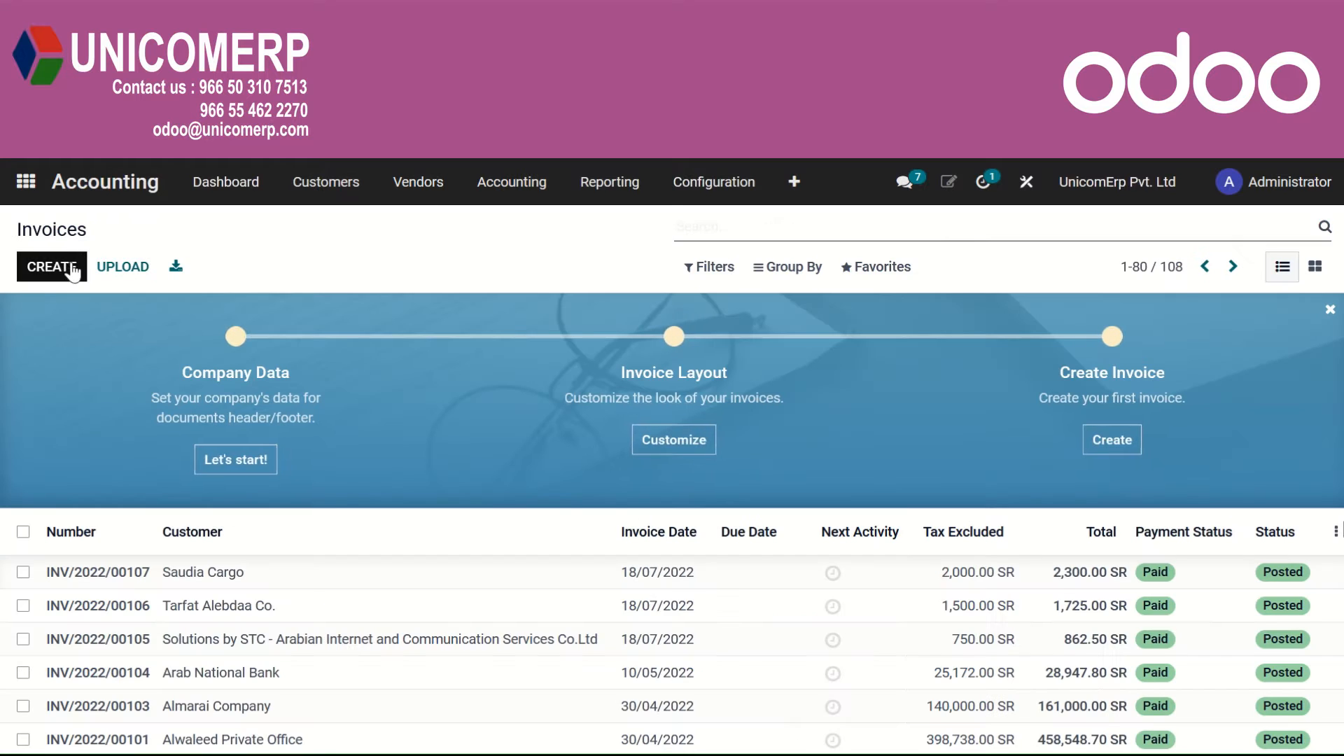
pyautogui.click(51, 267)
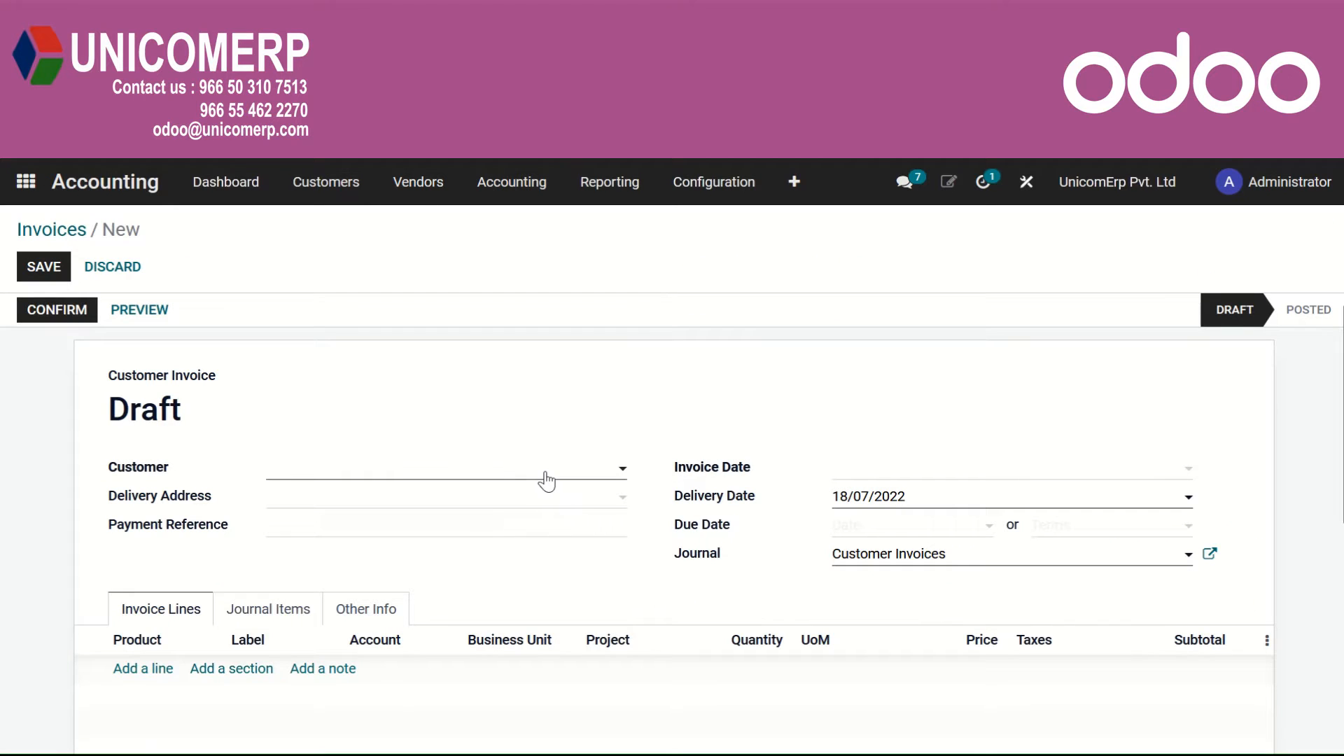
pyautogui.click(547, 481)
pyautogui.press('Escape')
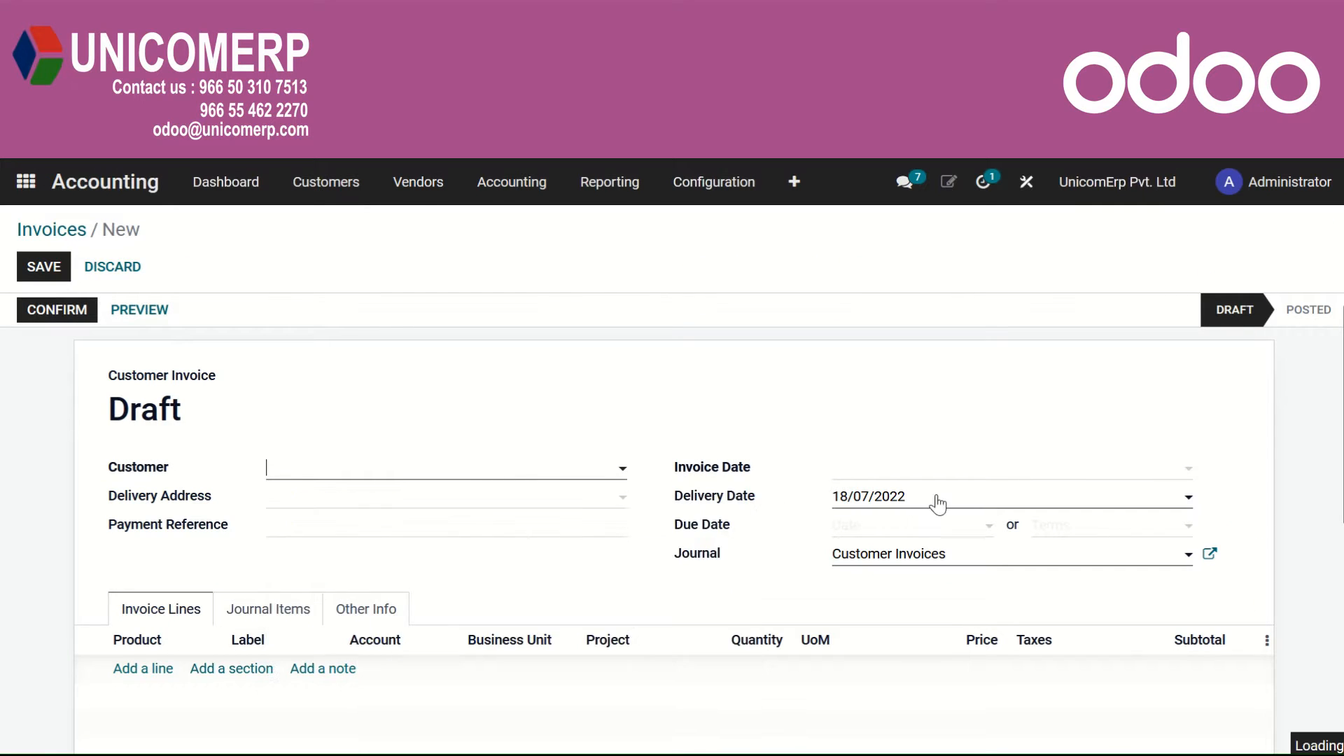
pyautogui.click(953, 478)
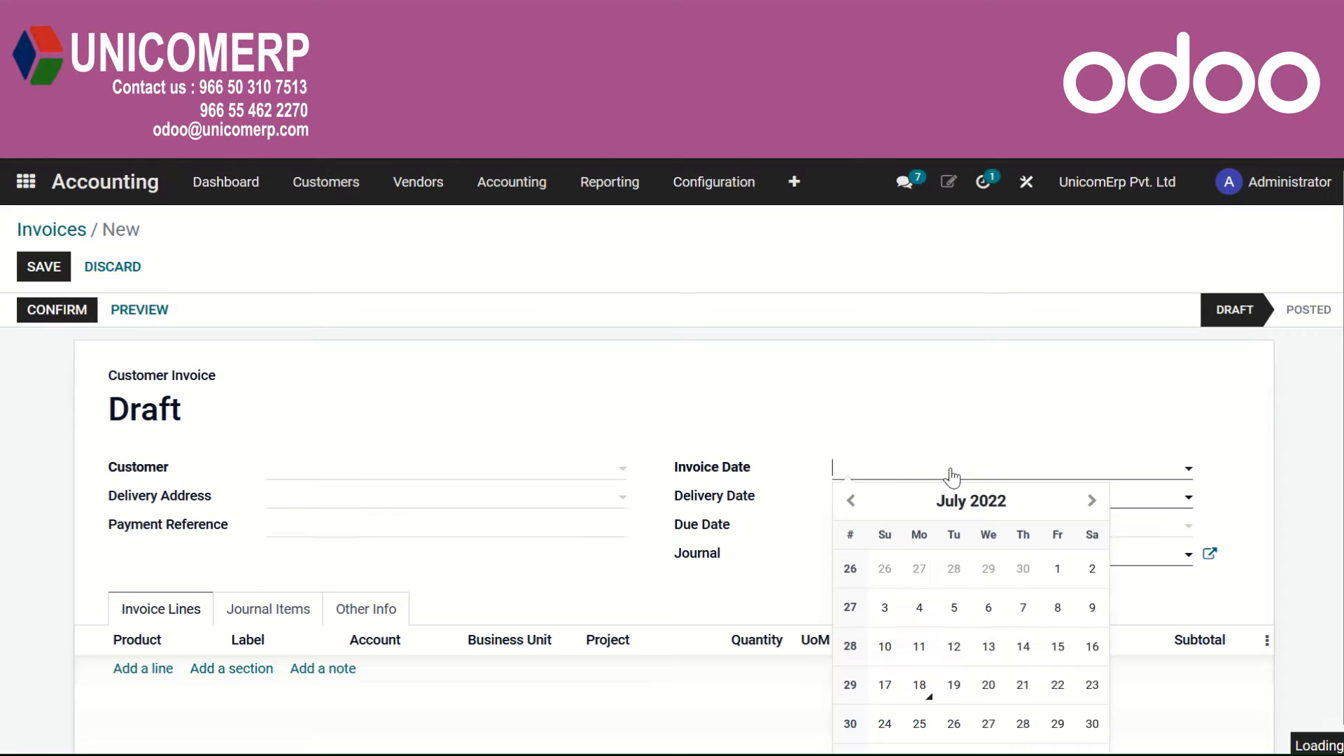
pyautogui.click(924, 684)
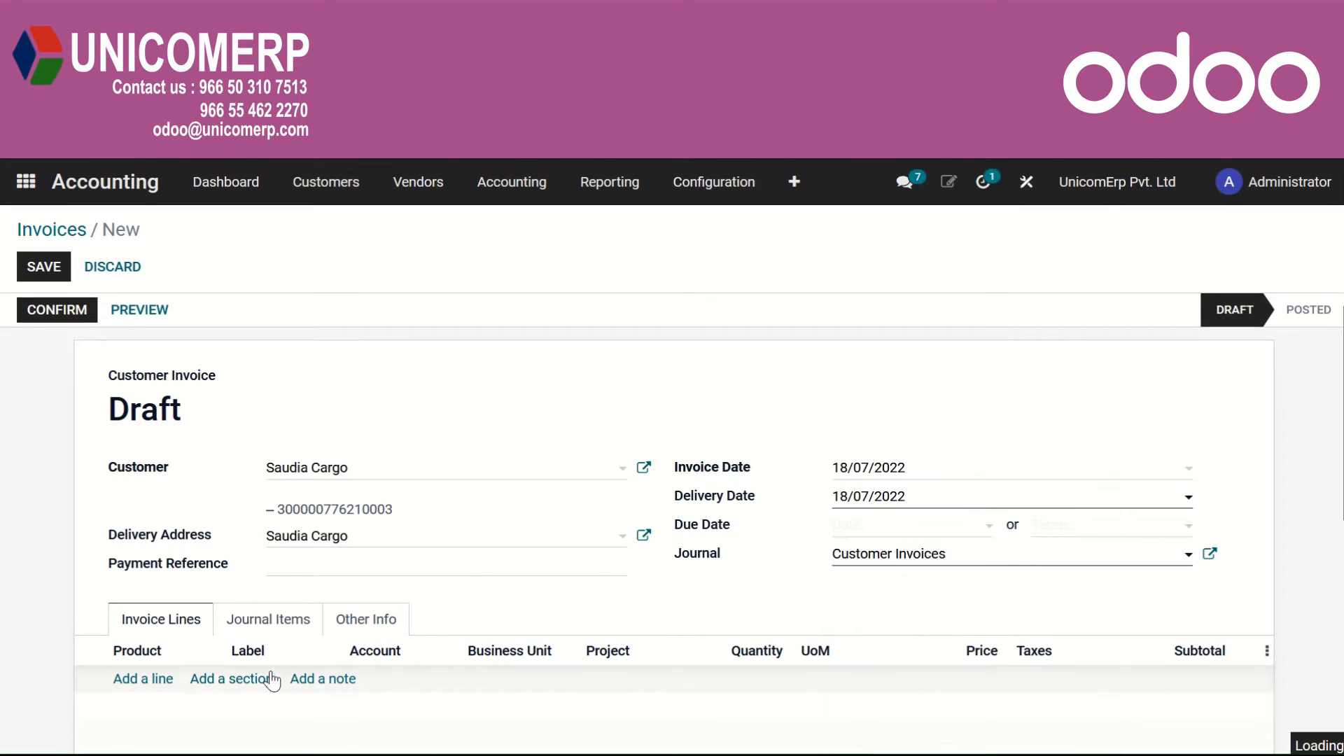
# Add an invoice line for the product BTL Production with a quantity of 10.
pyautogui.click(154, 682)
pyautogui.write('d')
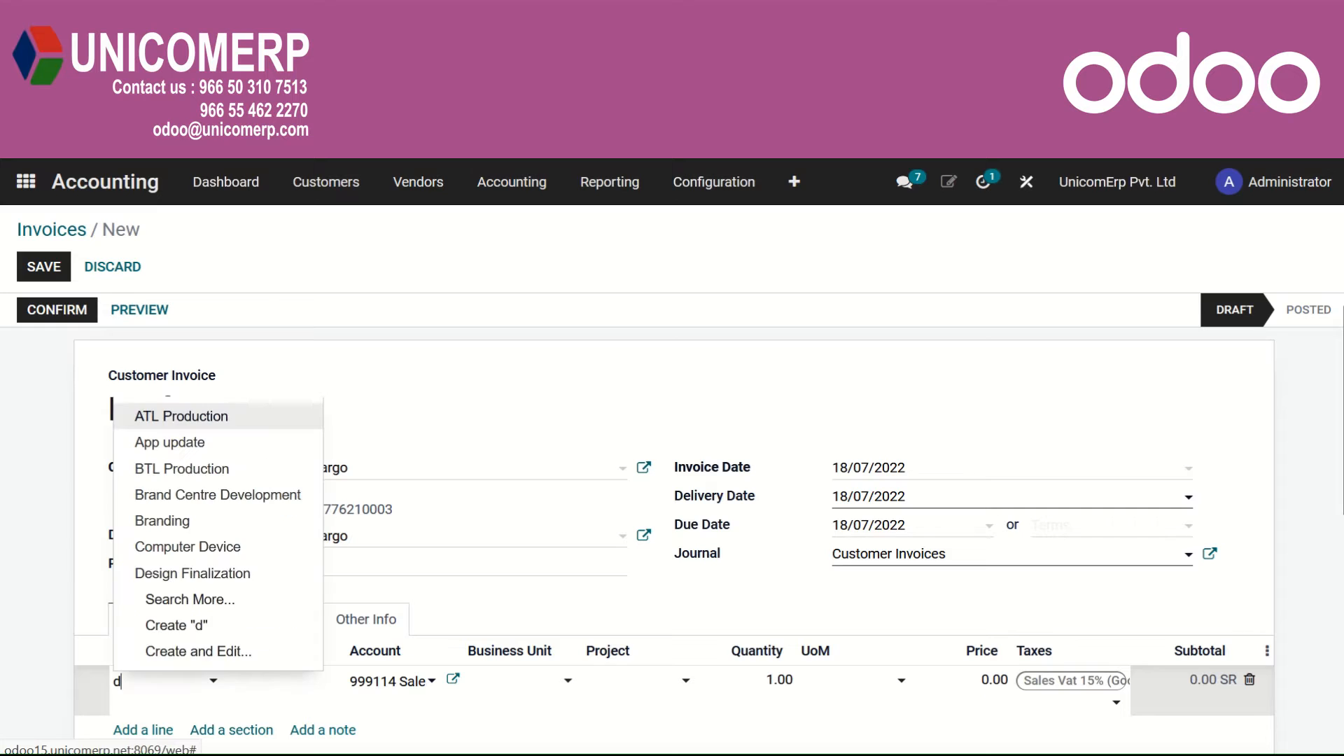
pyautogui.click(206, 467)
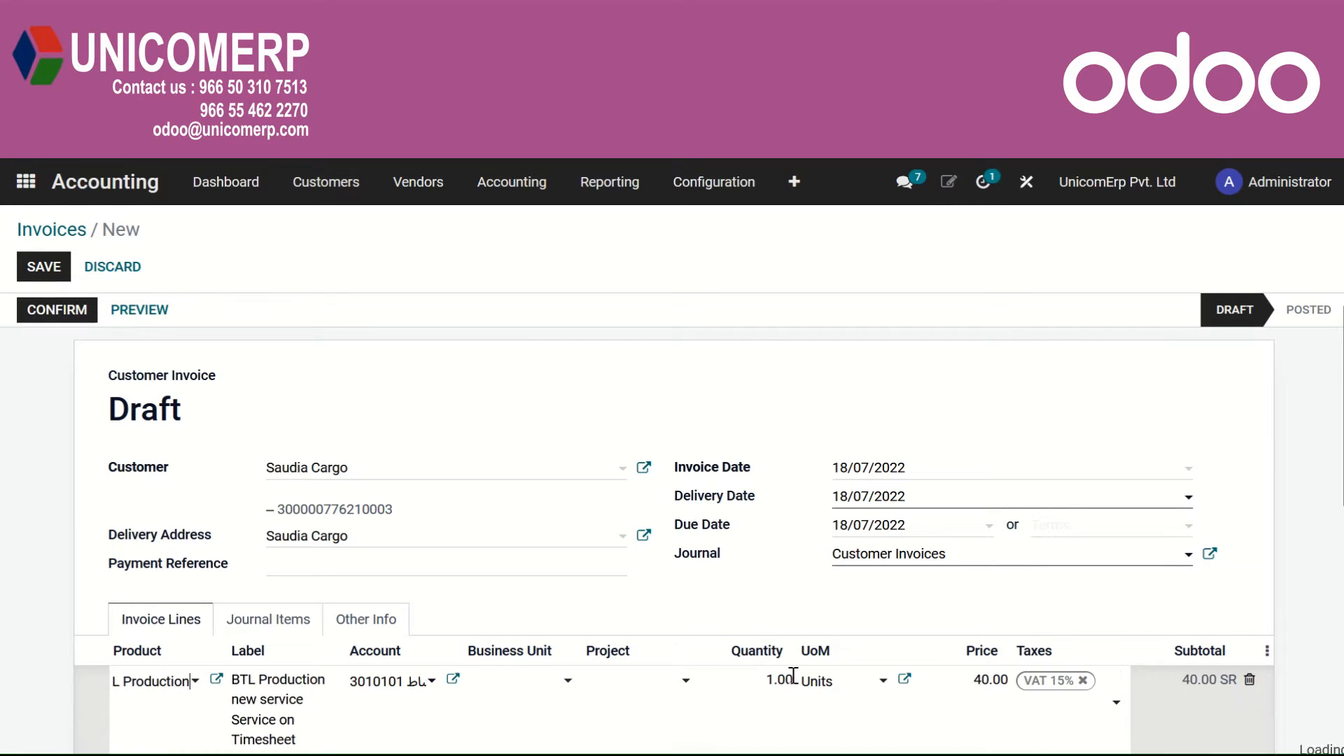
pyautogui.click(1000, 680)
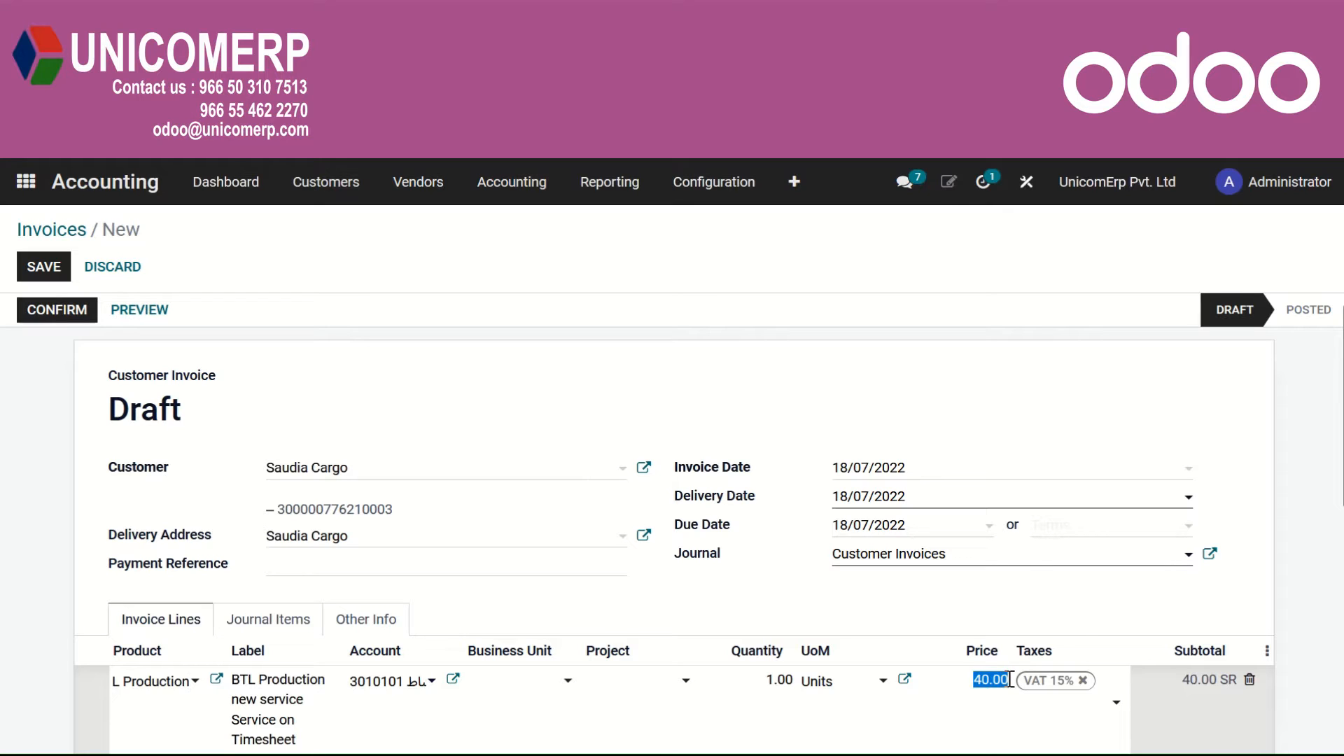
pyautogui.click(991, 715)
pyautogui.scroll(-1, 990, 715)
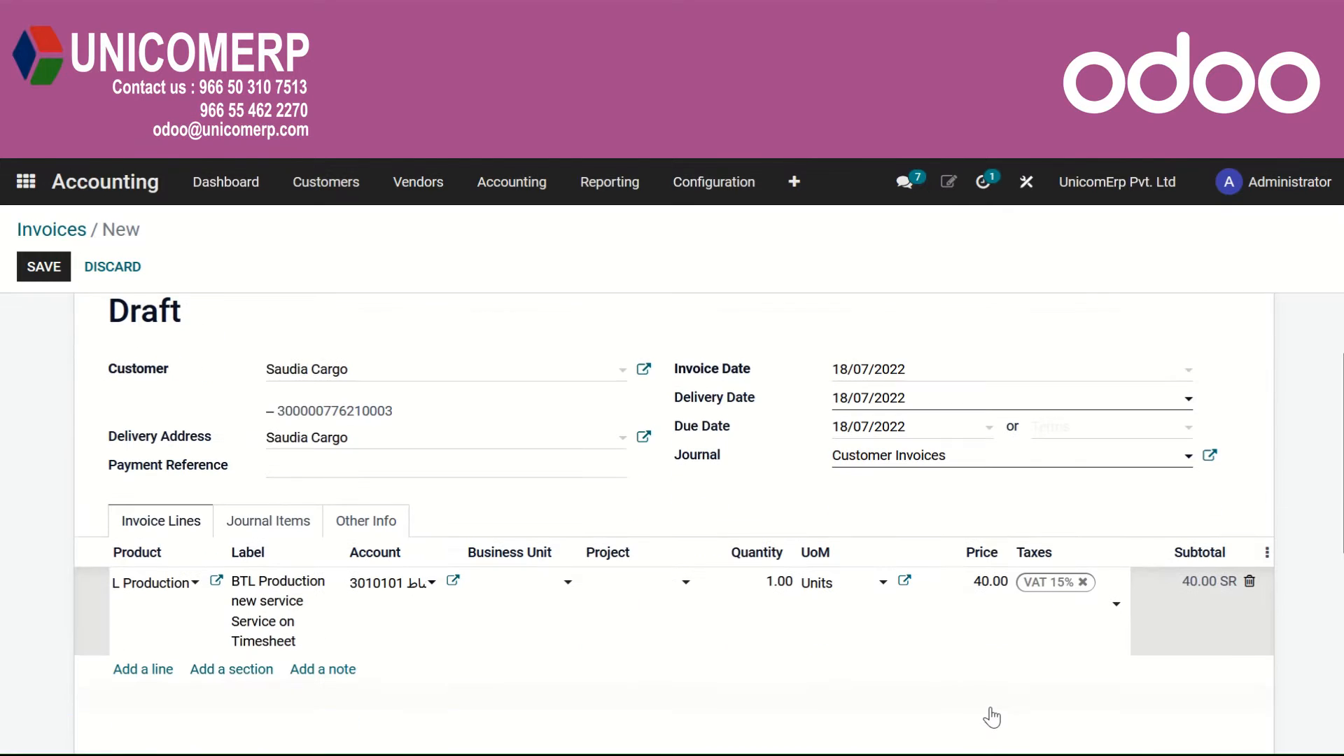
pyautogui.click(789, 583)
pyautogui.write('10')
pyautogui.scroll(1, 665, 505)
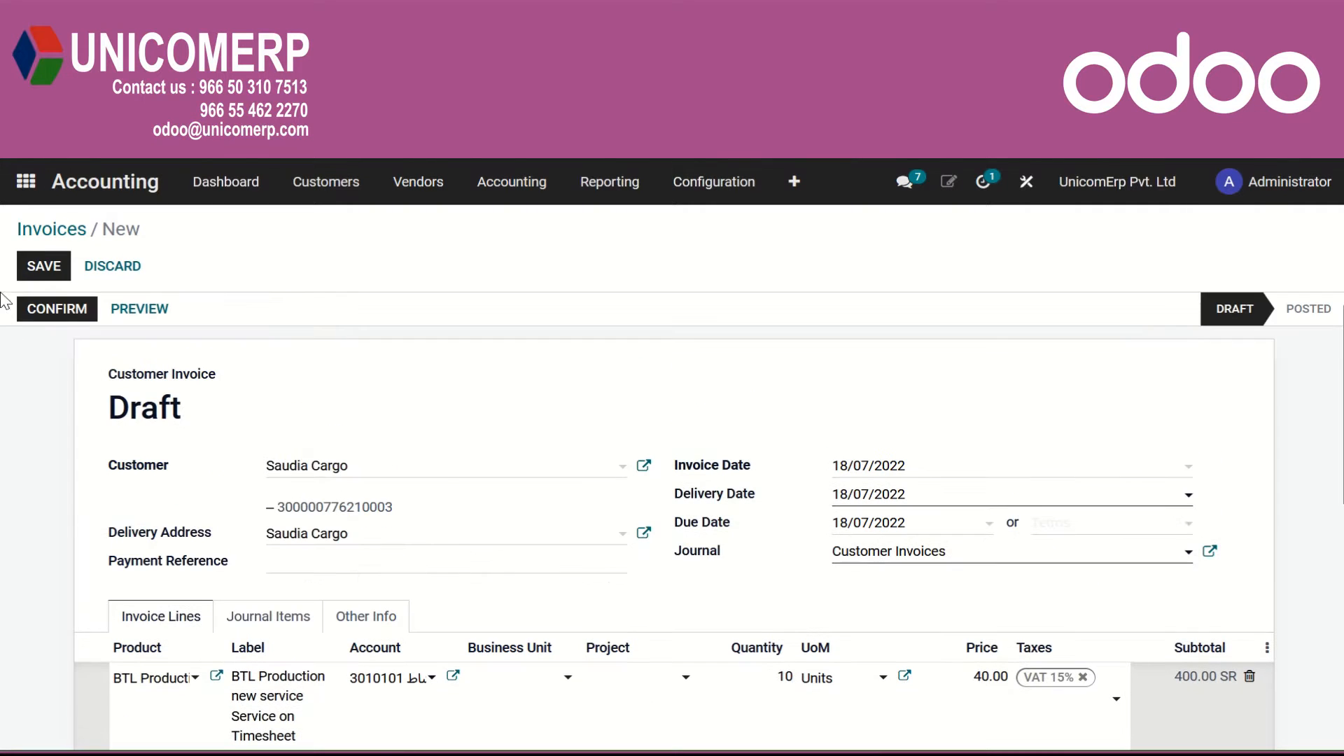
# Confirm the invoice and register its full payment through the Bank 1 journal.
pyautogui.click(31, 308)
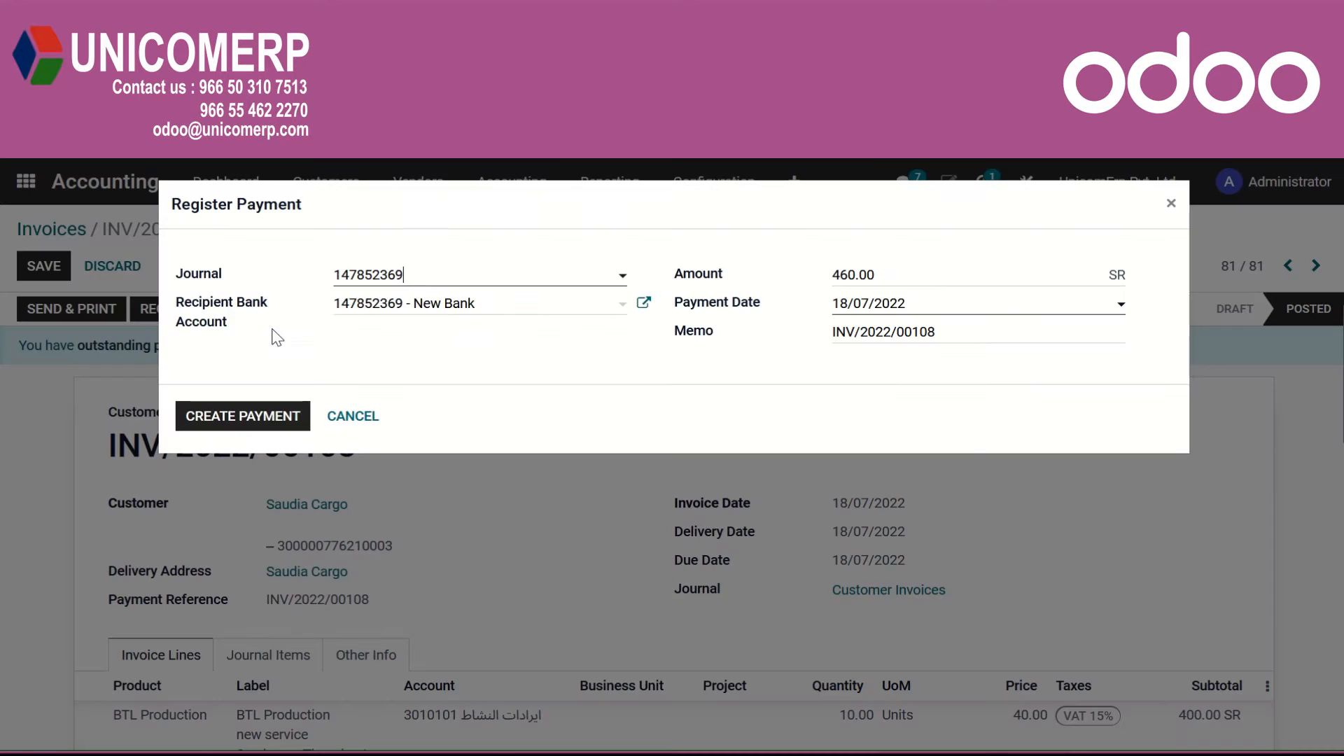
pyautogui.click(430, 280)
pyautogui.click(412, 465)
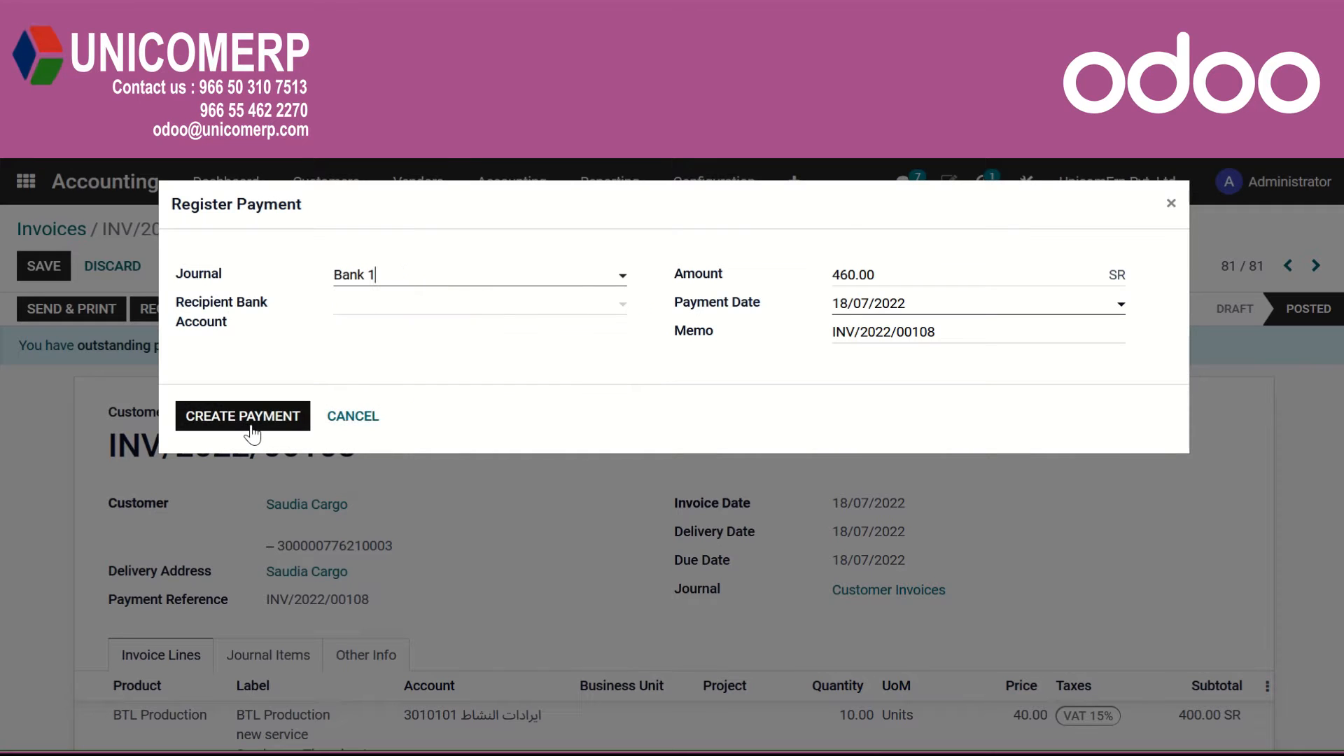
pyautogui.click(250, 425)
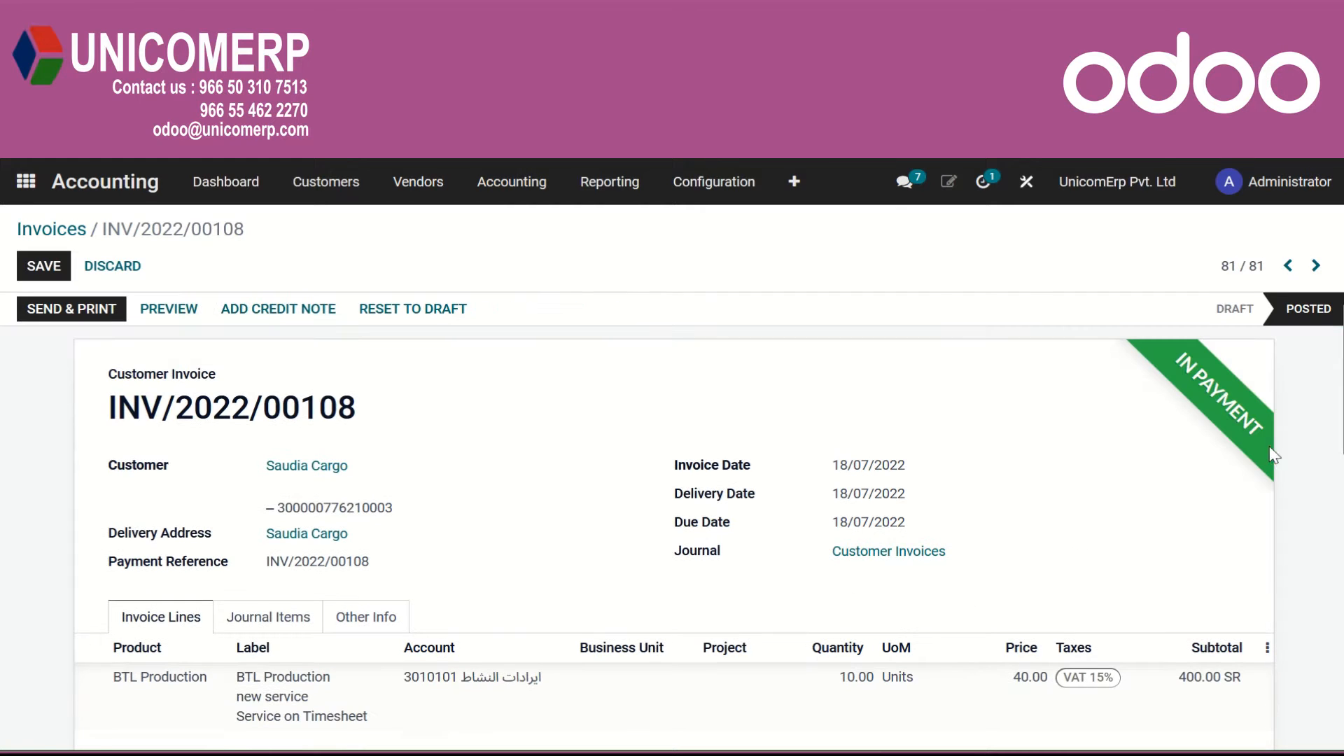
# Create a new bank statement for Bank 1 from the accounting dashboard with the reference Bank/001.
pyautogui.click(242, 188)
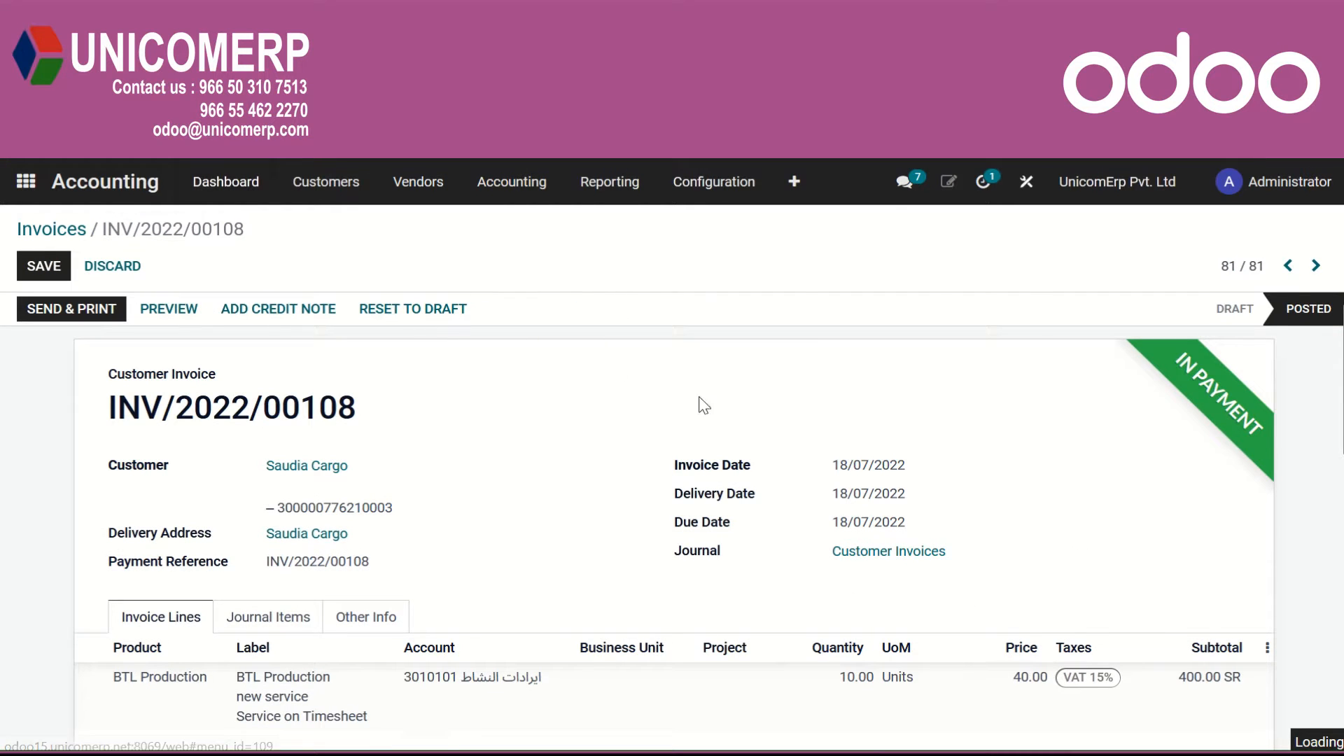
pyautogui.scroll(-5, 975, 616)
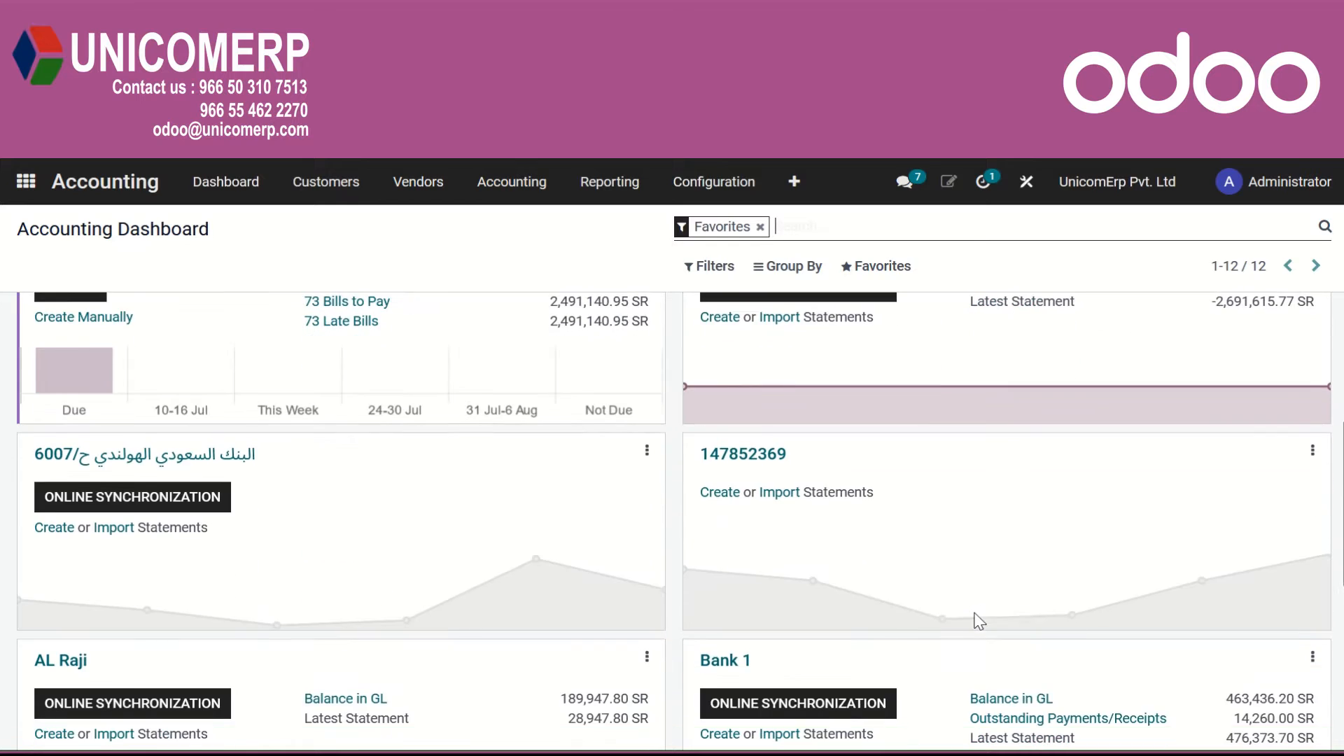
pyautogui.click(727, 641)
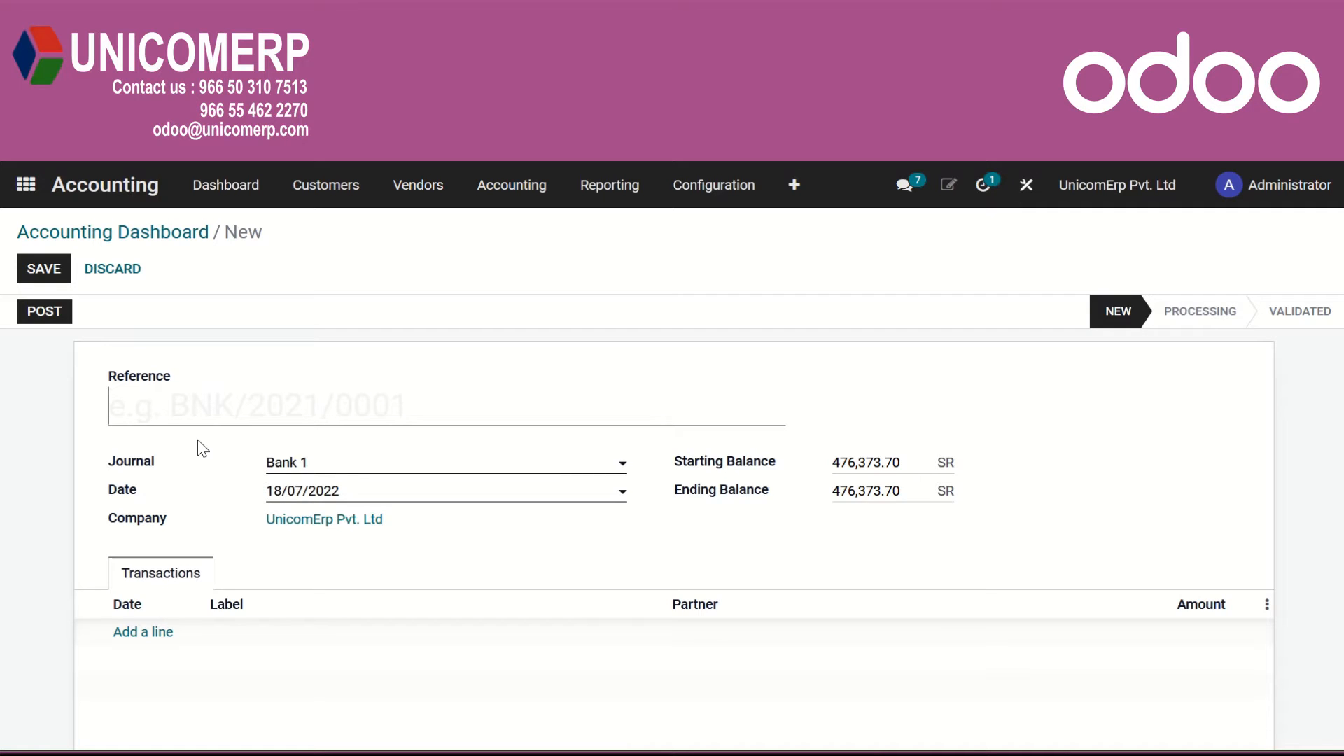
pyautogui.write('Bank/001')
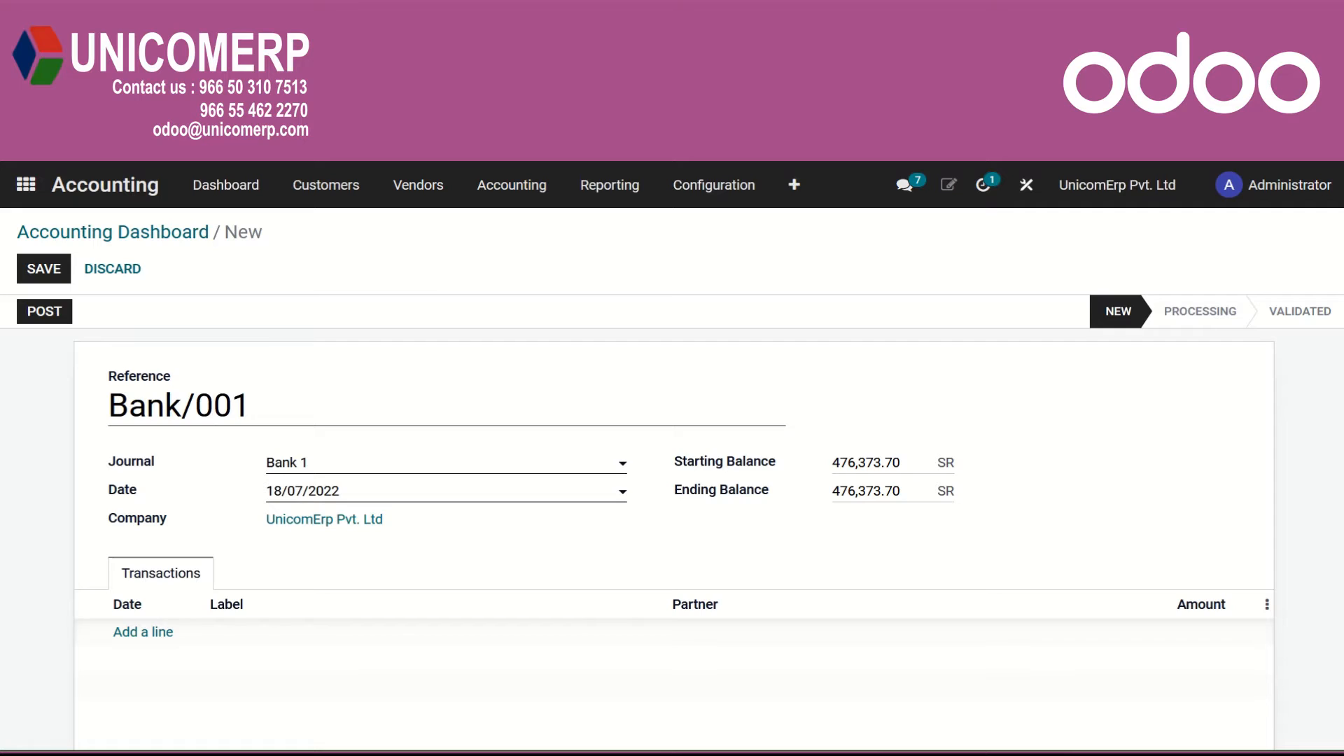
# Add a statement transaction labelled "Receipt from customer" for partner Saudia Cargo with an amount of 460.
pyautogui.click(150, 637)
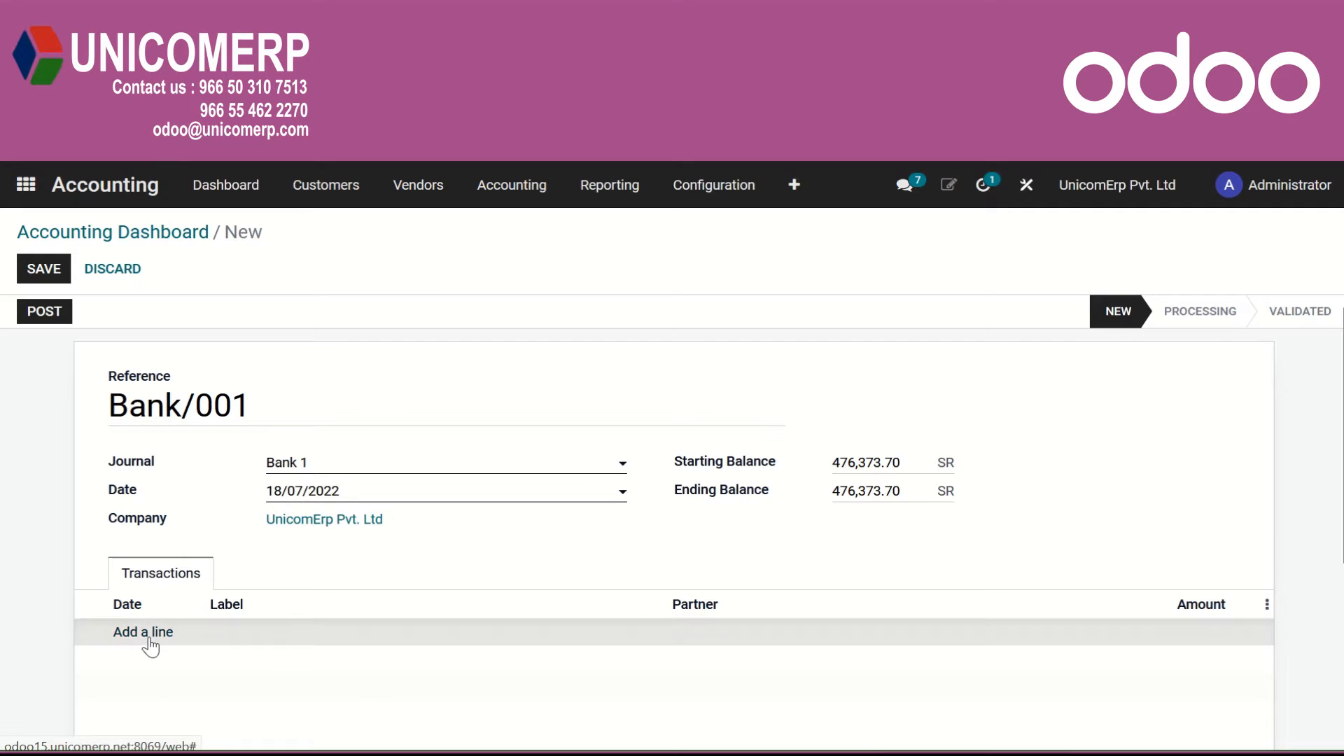
pyautogui.click(279, 633)
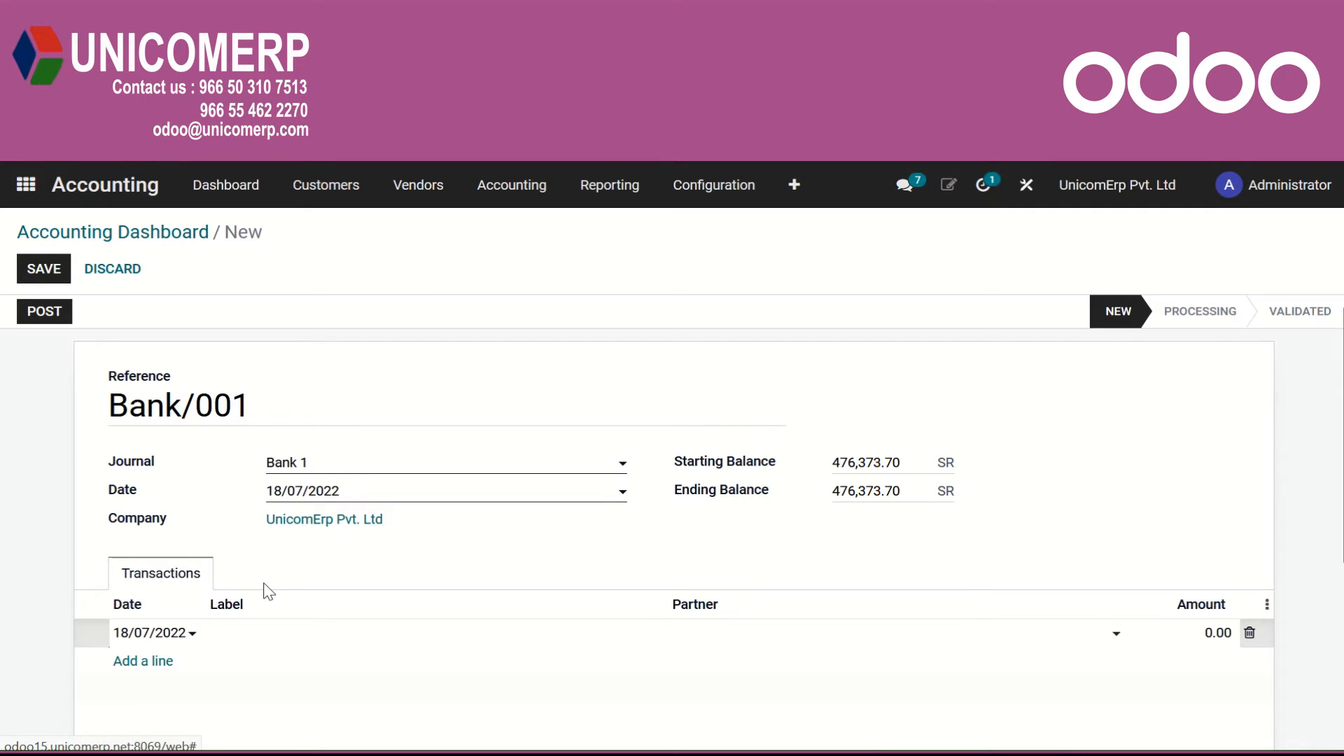
pyautogui.write('Receipt from customer')
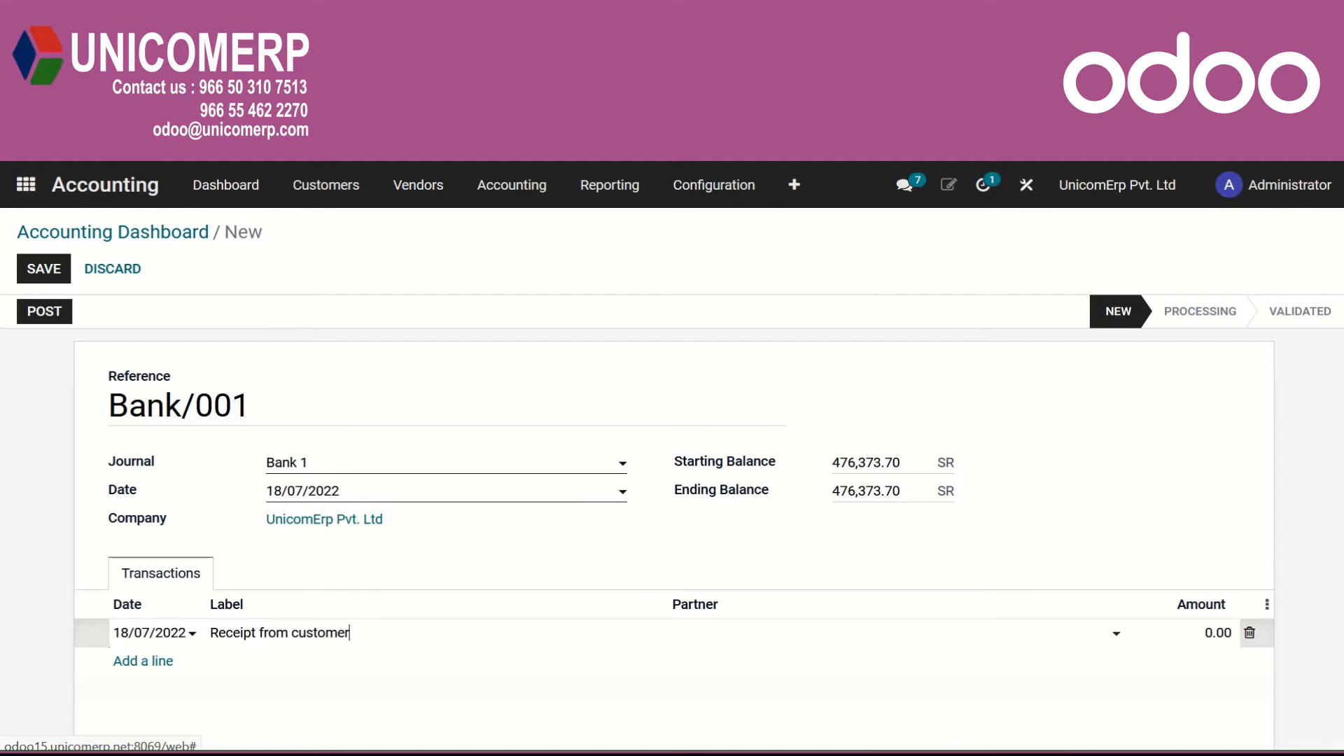
pyautogui.click(959, 638)
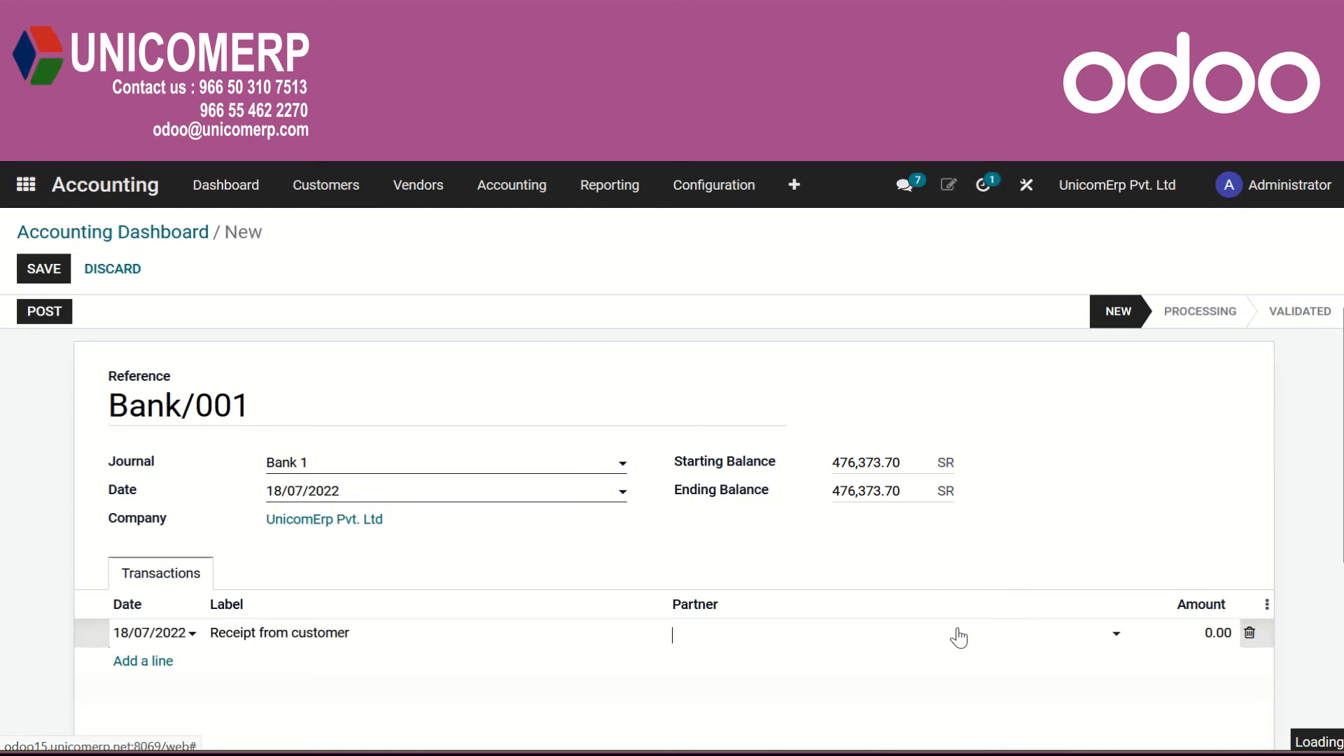
pyautogui.write('car')
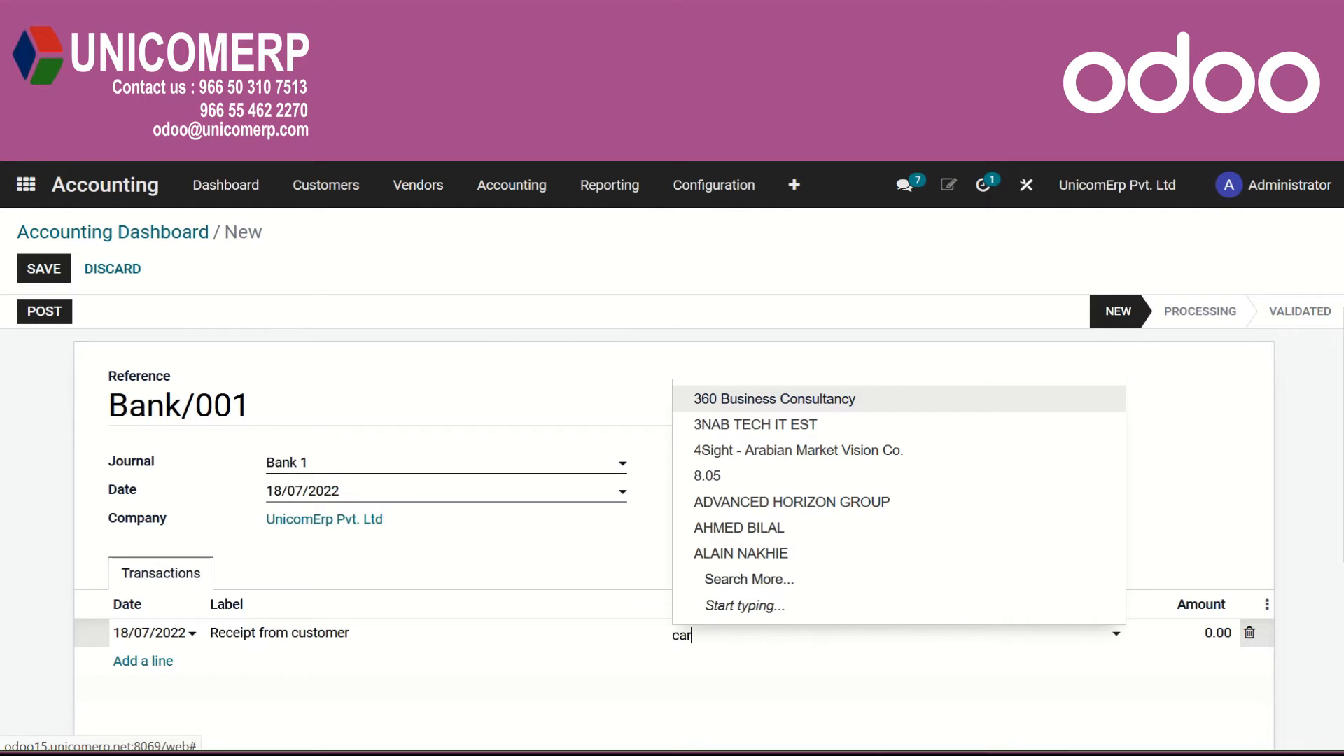
pyautogui.click(886, 502)
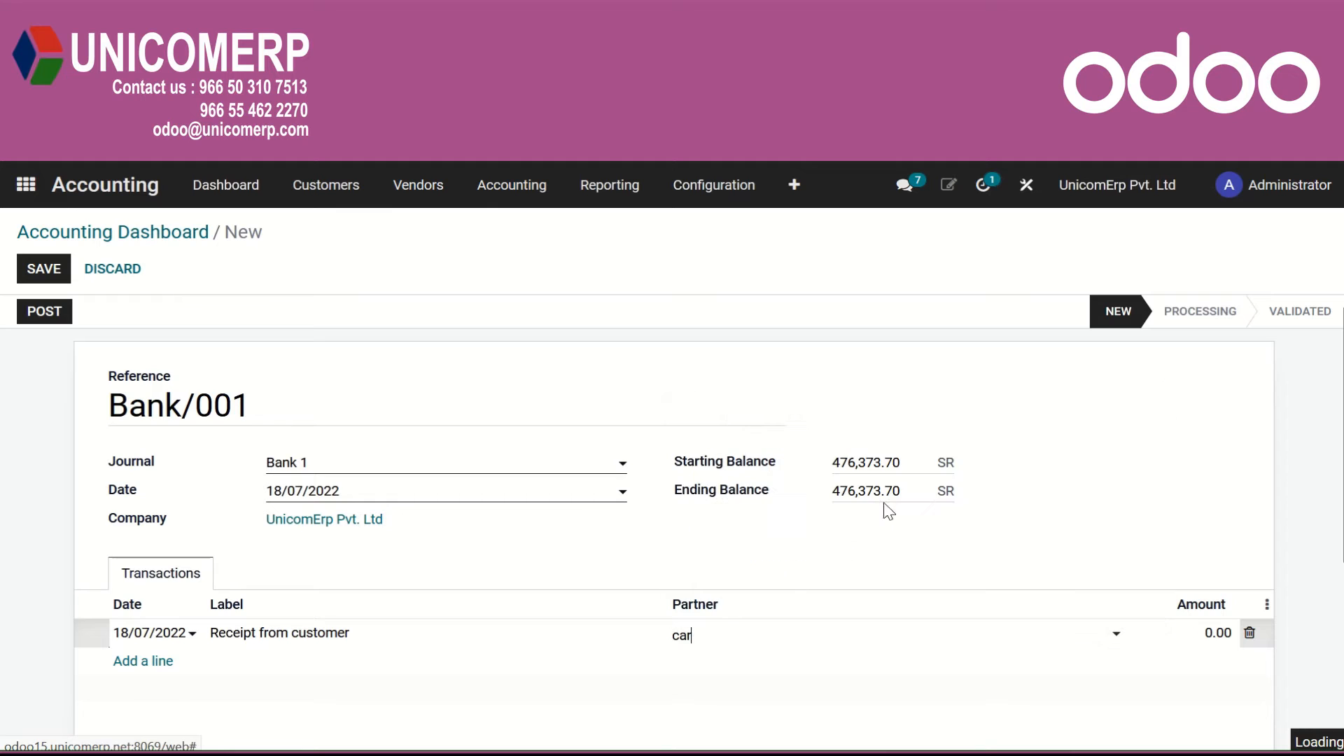
pyautogui.click(1230, 632)
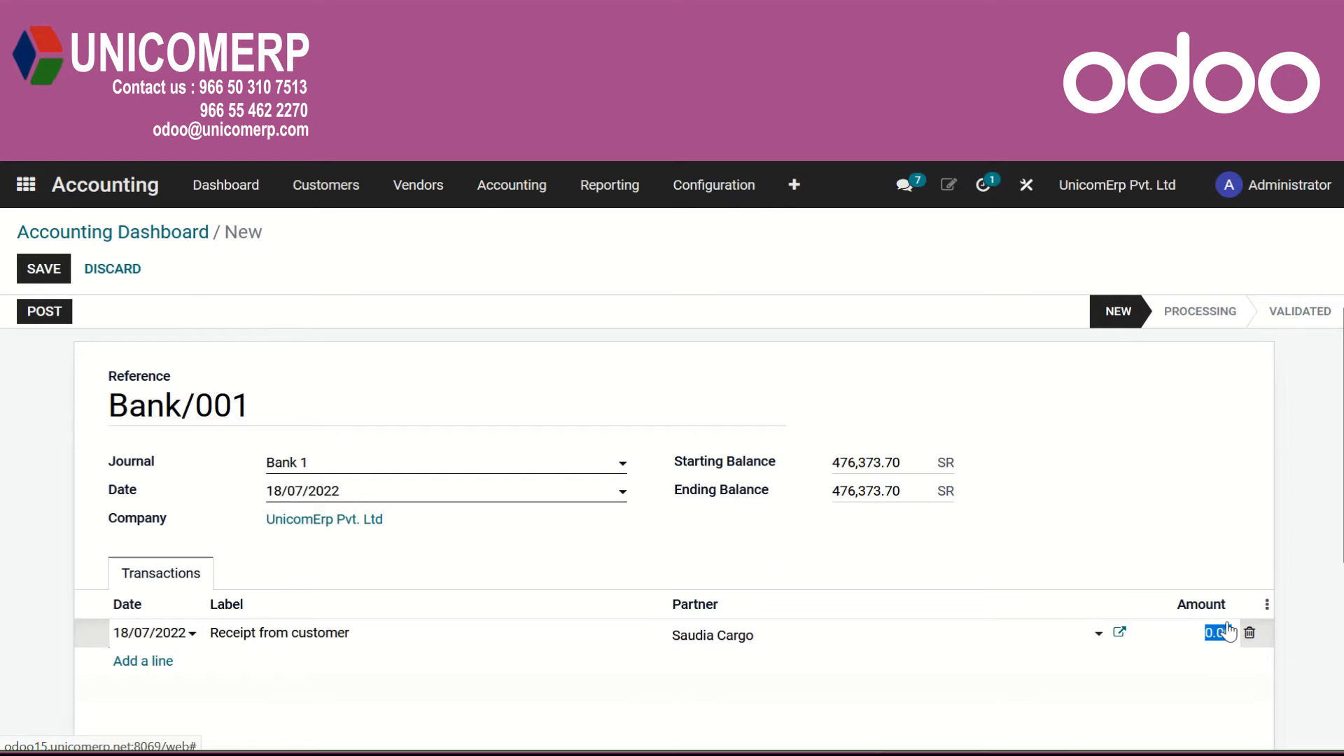
pyautogui.write('460')
# Copy the statement's computed balance and set the ending balance to 477,293.70.
pyautogui.scroll(-4, 1086, 708)
pyautogui.moveTo(1155, 492); pyautogui.dragTo(1126, 492)
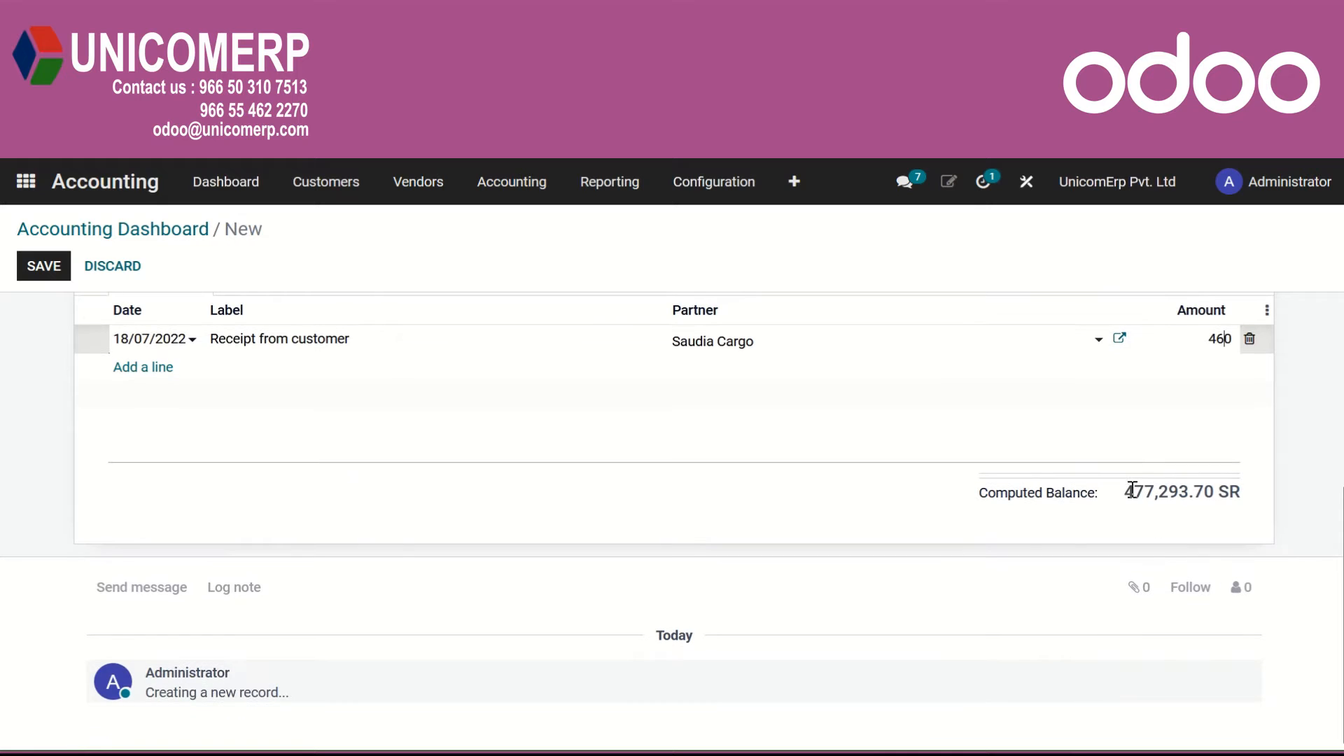
pyautogui.doubleClick(1199, 483)
pyautogui.hotkey('ctrl', 'c')
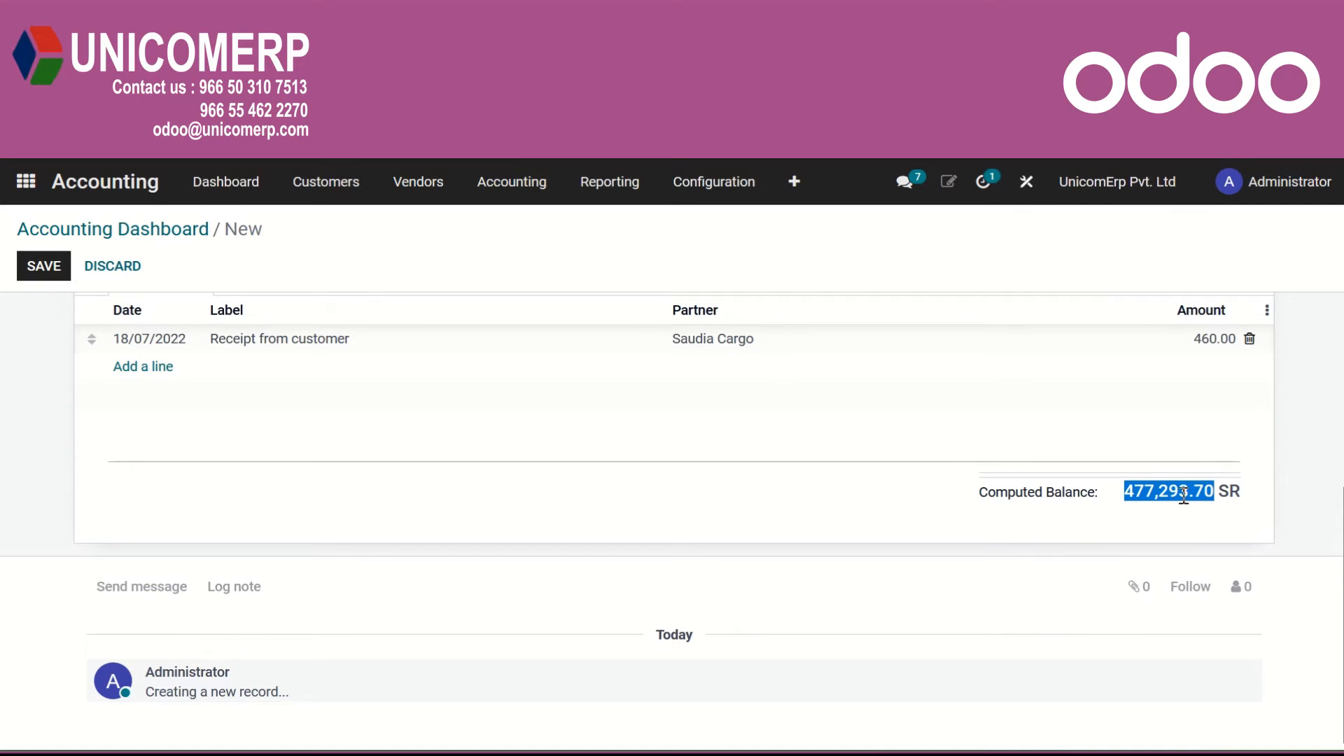
pyautogui.scroll(4, 911, 483)
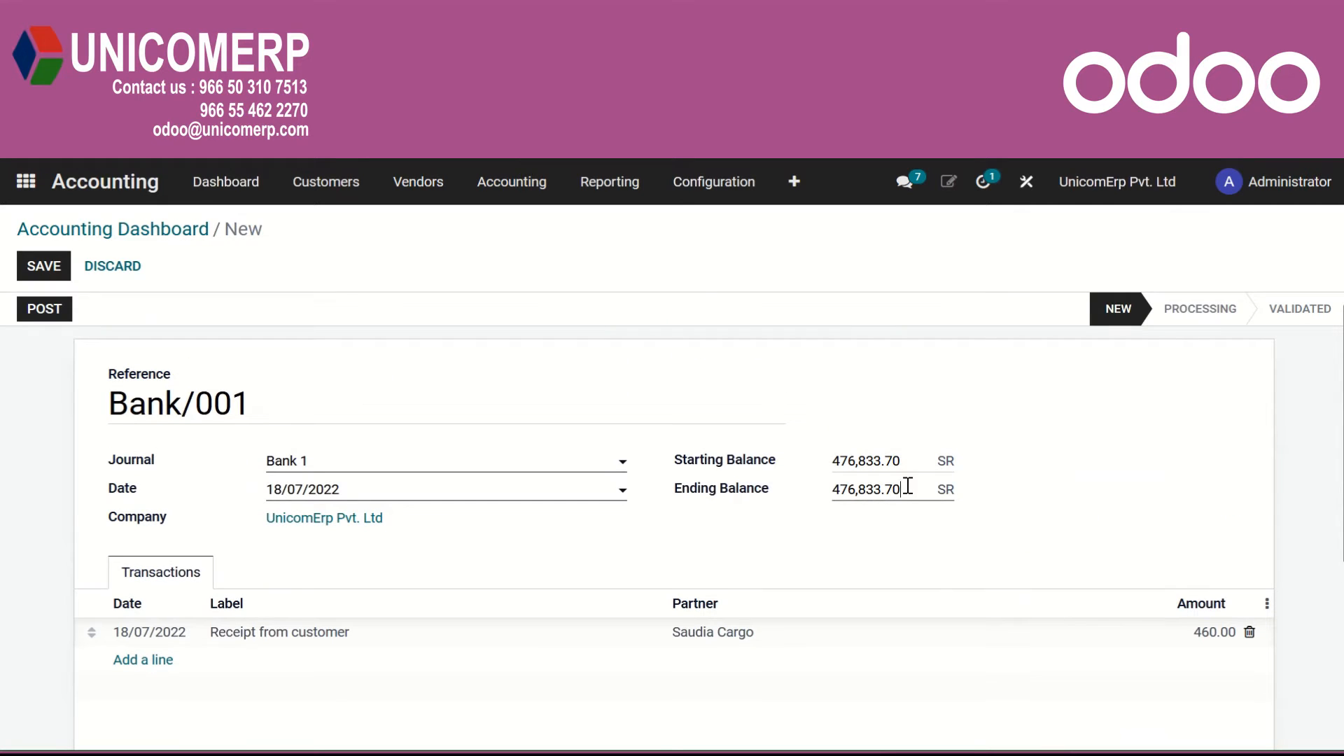
pyautogui.moveTo(907, 486); pyautogui.dragTo(776, 487)
pyautogui.hotkey('ctrl', 'v')
# Post the bank statement and validate the reconciliation of its receipt with the Saudia Cargo customer payment.
pyautogui.click(59, 315)
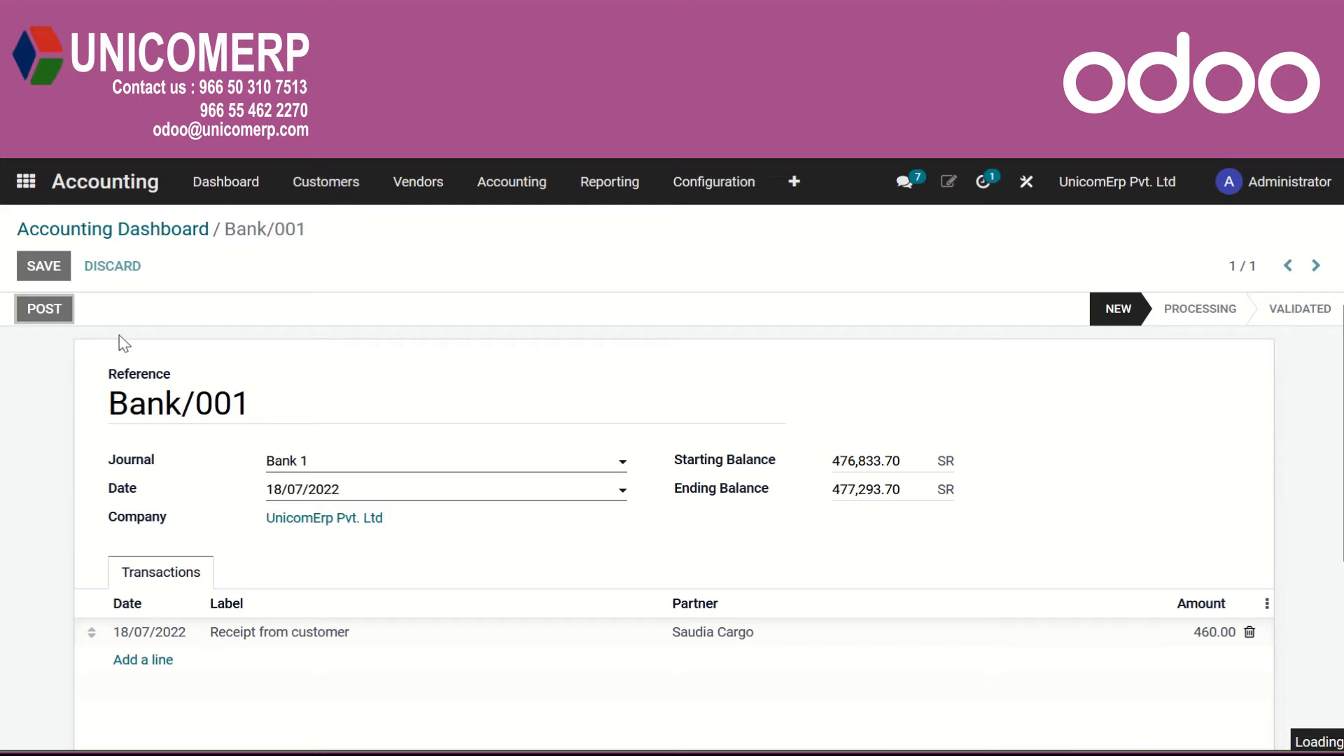
pyautogui.click(77, 308)
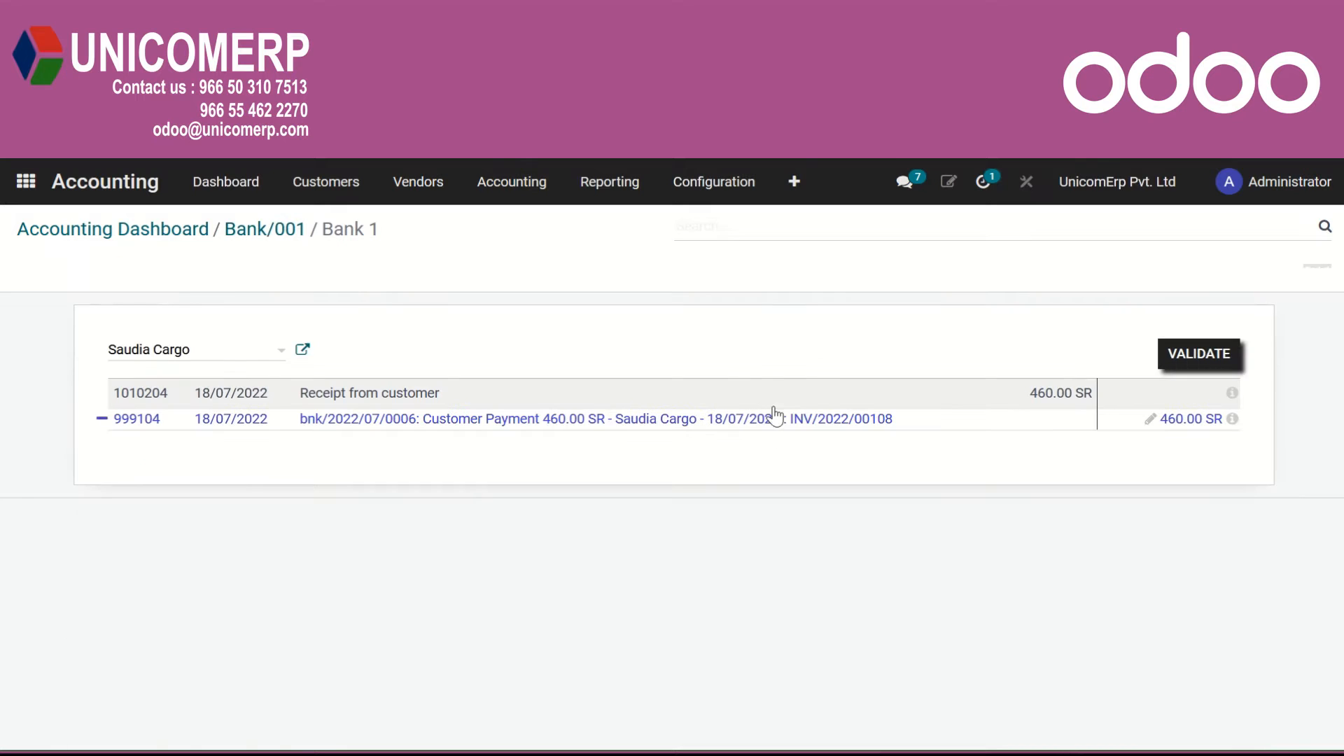
pyautogui.click(1196, 355)
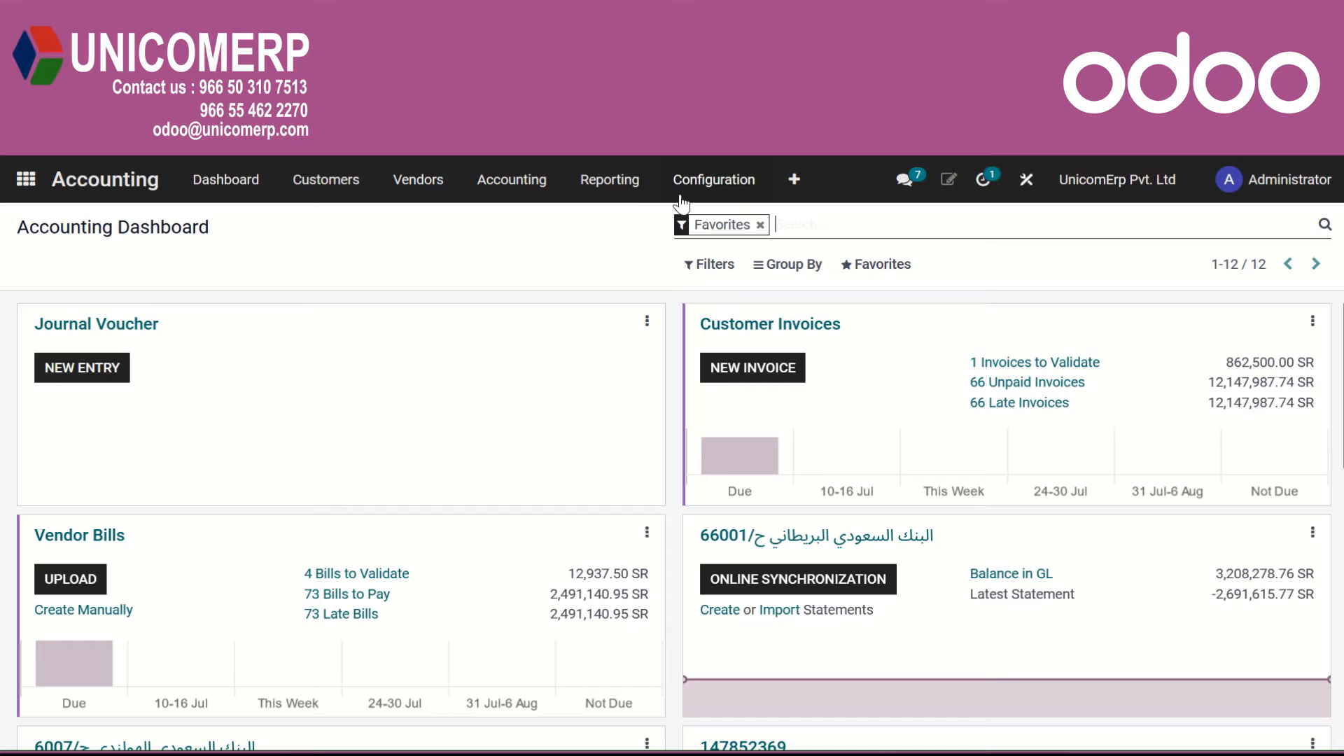
# Create a new reconciliation model from the accounting configuration and name it Bank Fees.
pyautogui.click(721, 188)
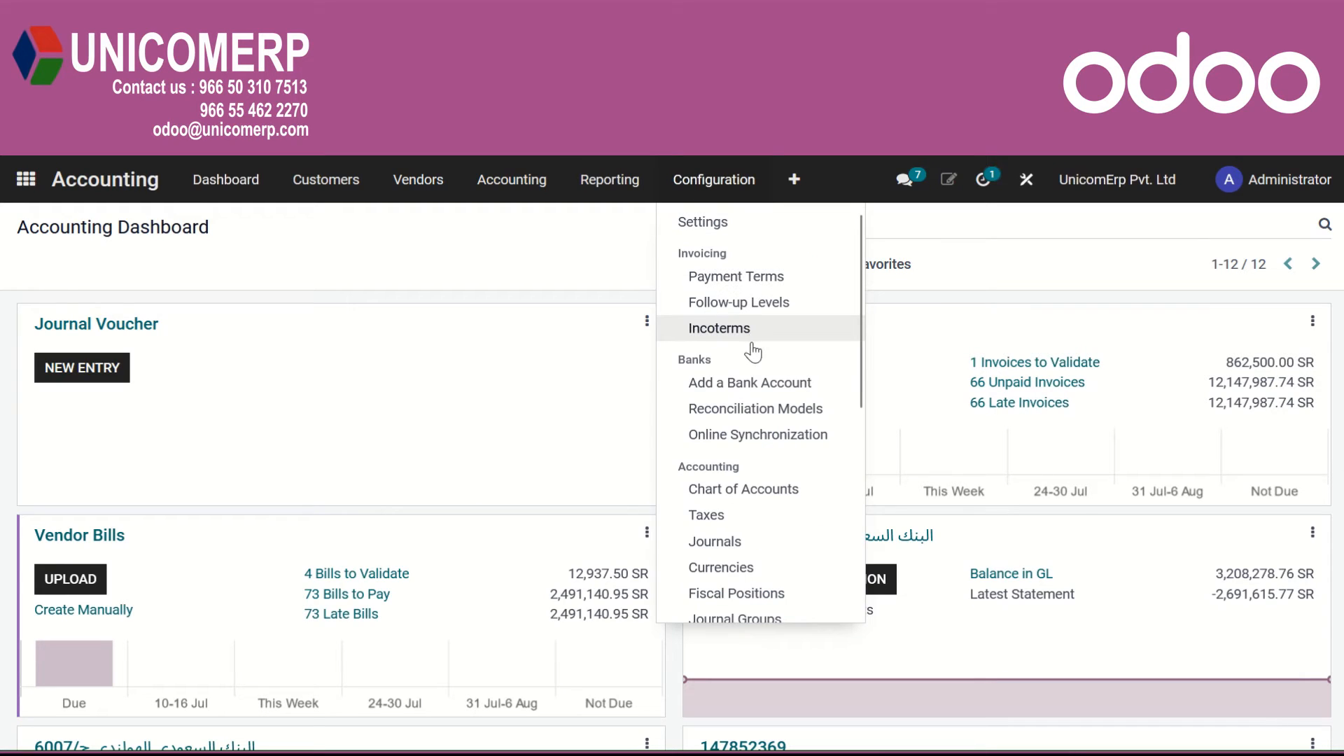
pyautogui.click(756, 409)
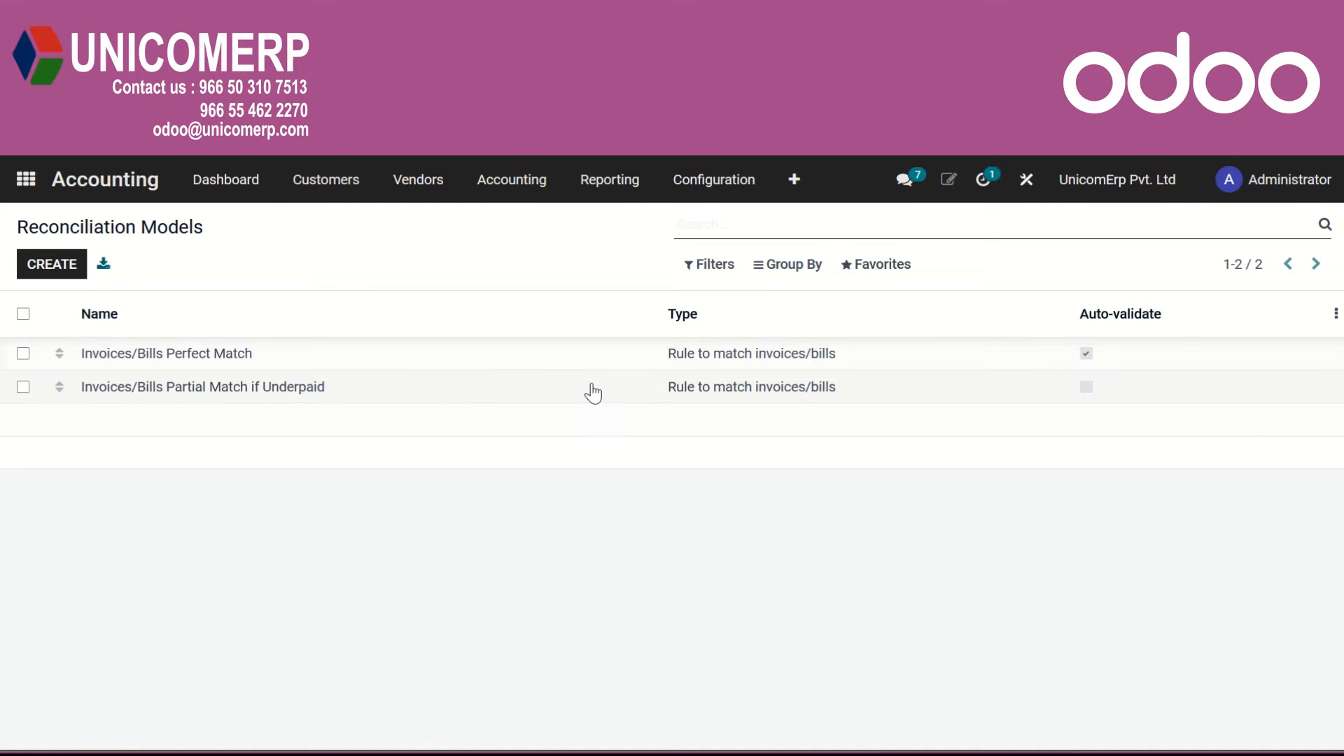
pyautogui.click(64, 268)
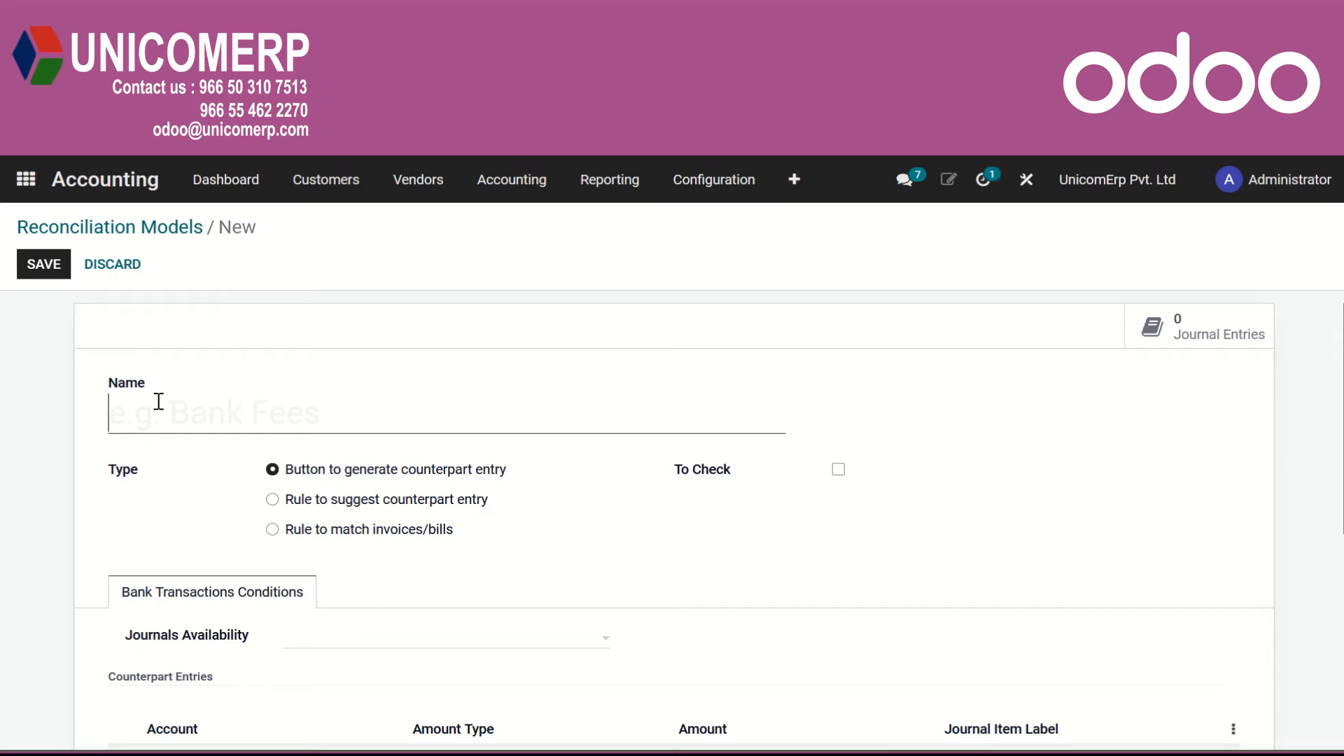
pyautogui.write('Bank F')
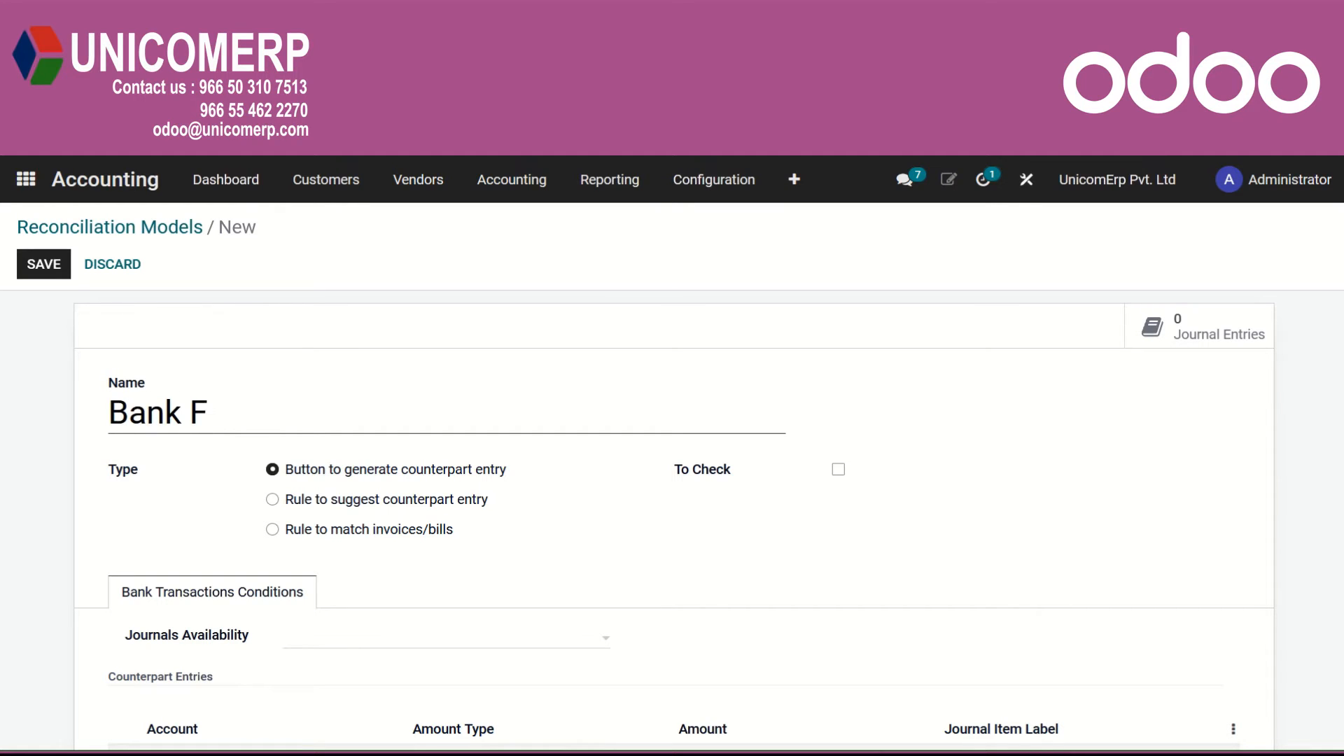
pyautogui.write('ees')
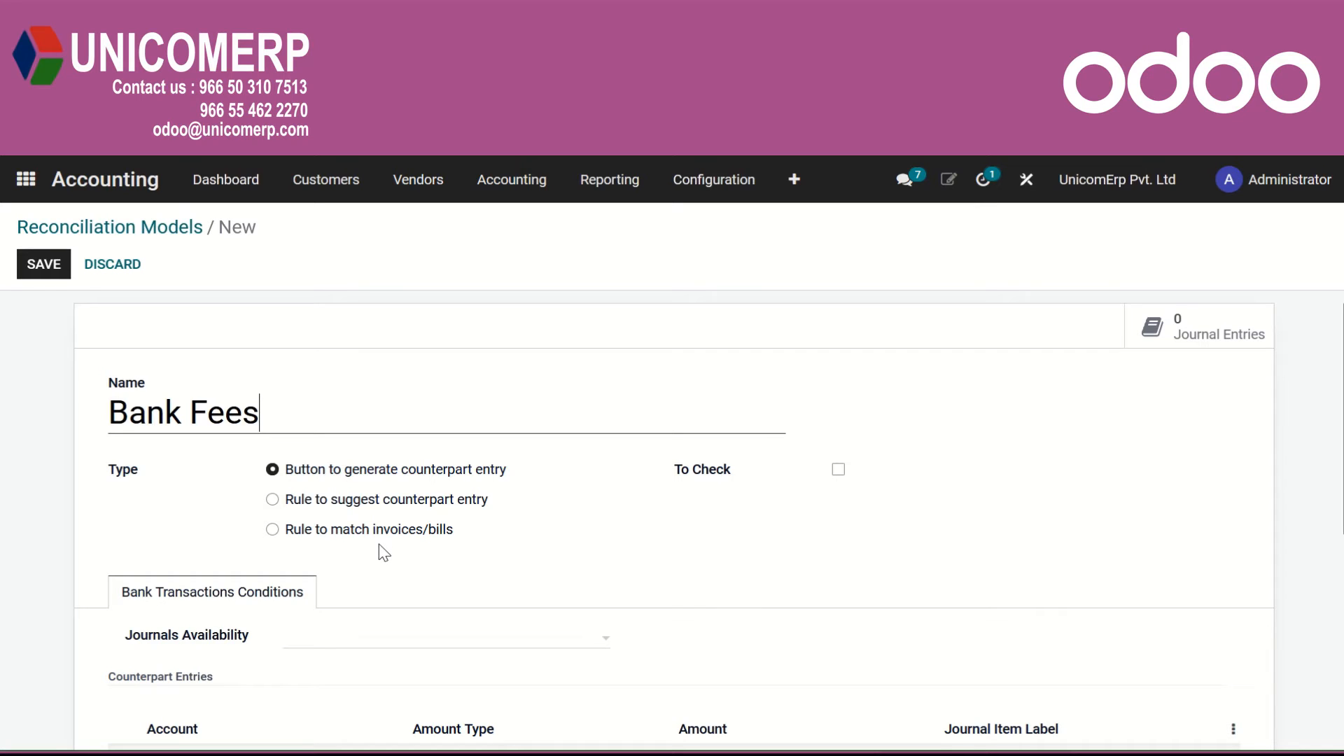
# Flag the Bank Fees model as To Check and set its journals availability to Bank 1.
pyautogui.click(838, 470)
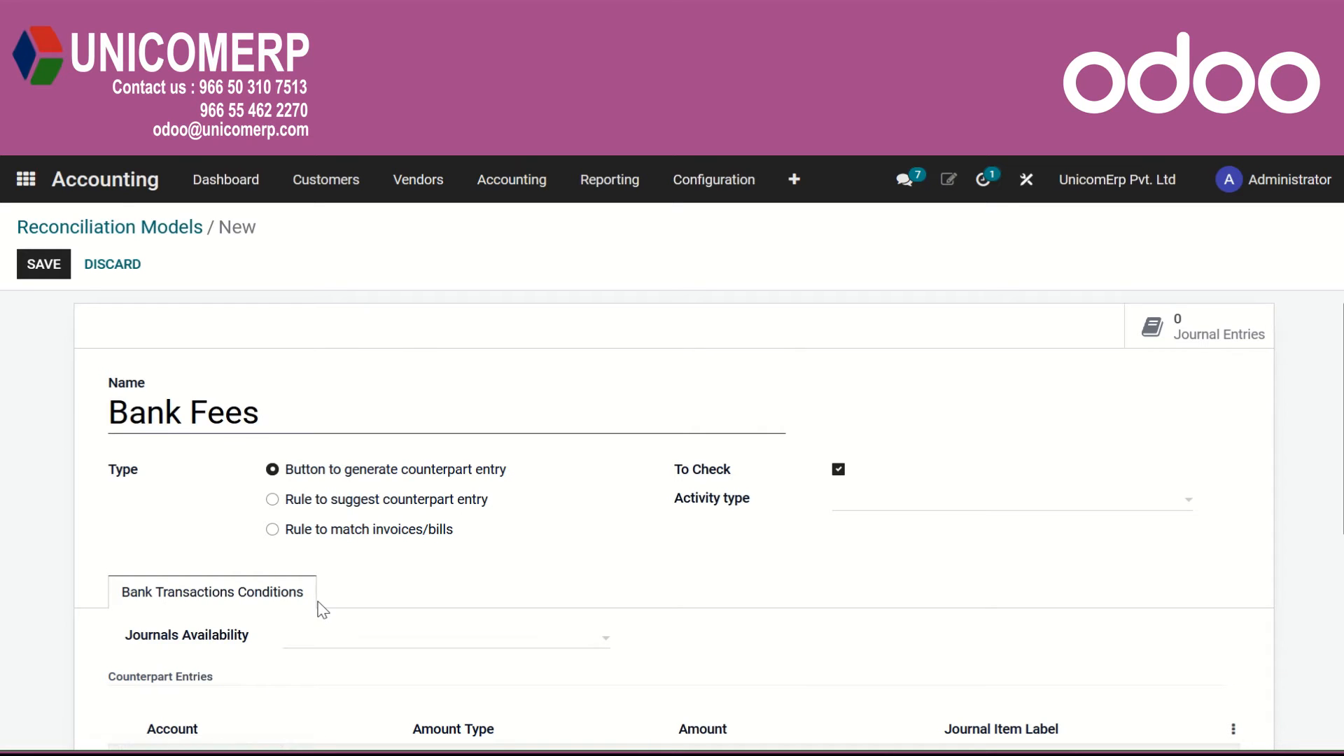
pyautogui.scroll(-2, 322, 610)
pyautogui.click(298, 545)
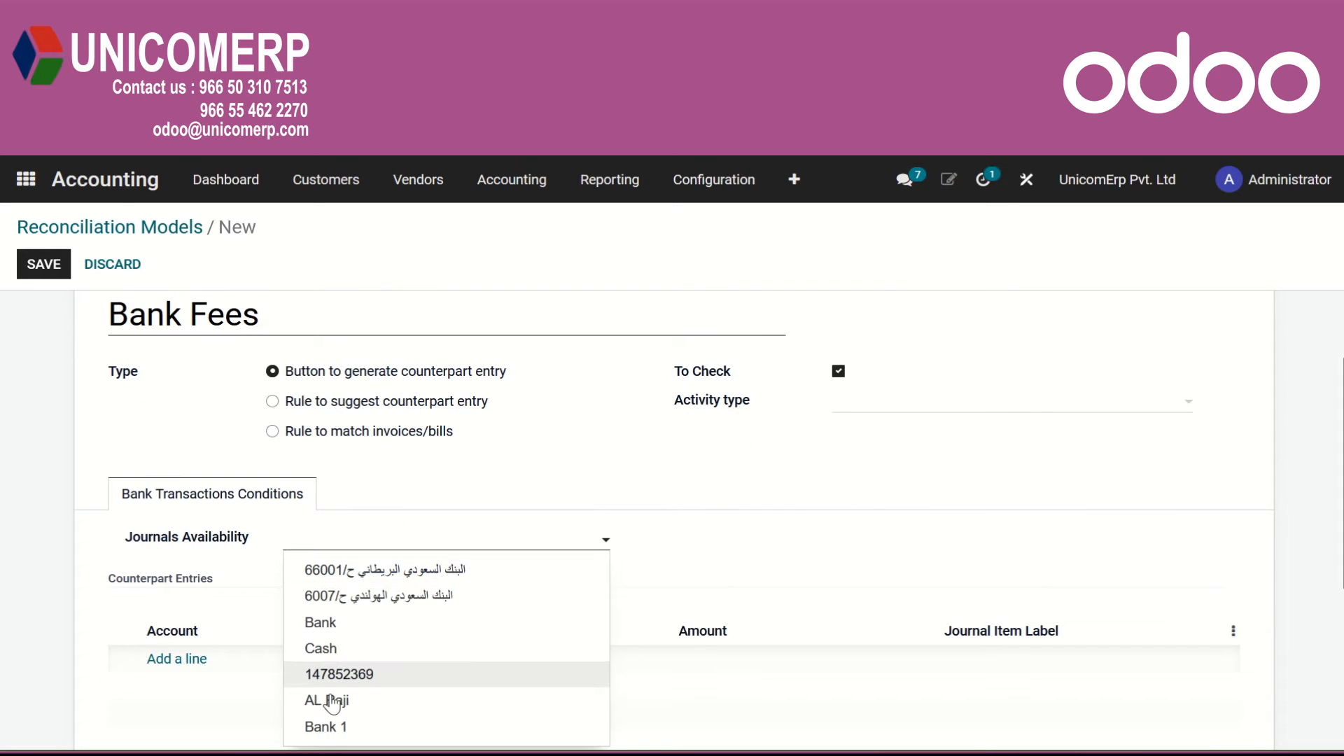
pyautogui.click(319, 723)
# Add a counterpart entry for account 401060 Bank fees with 10 as percentage of statement line, and save the model.
pyautogui.click(177, 660)
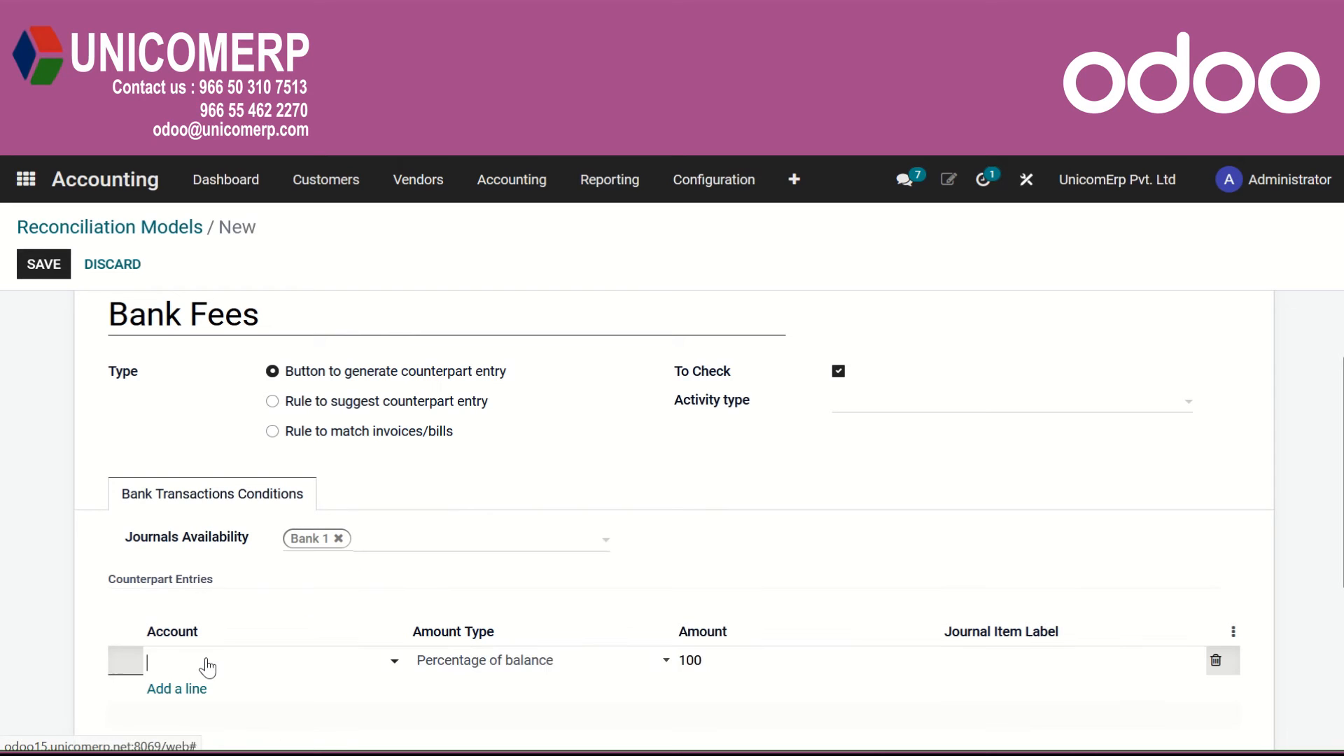
pyautogui.write('ban')
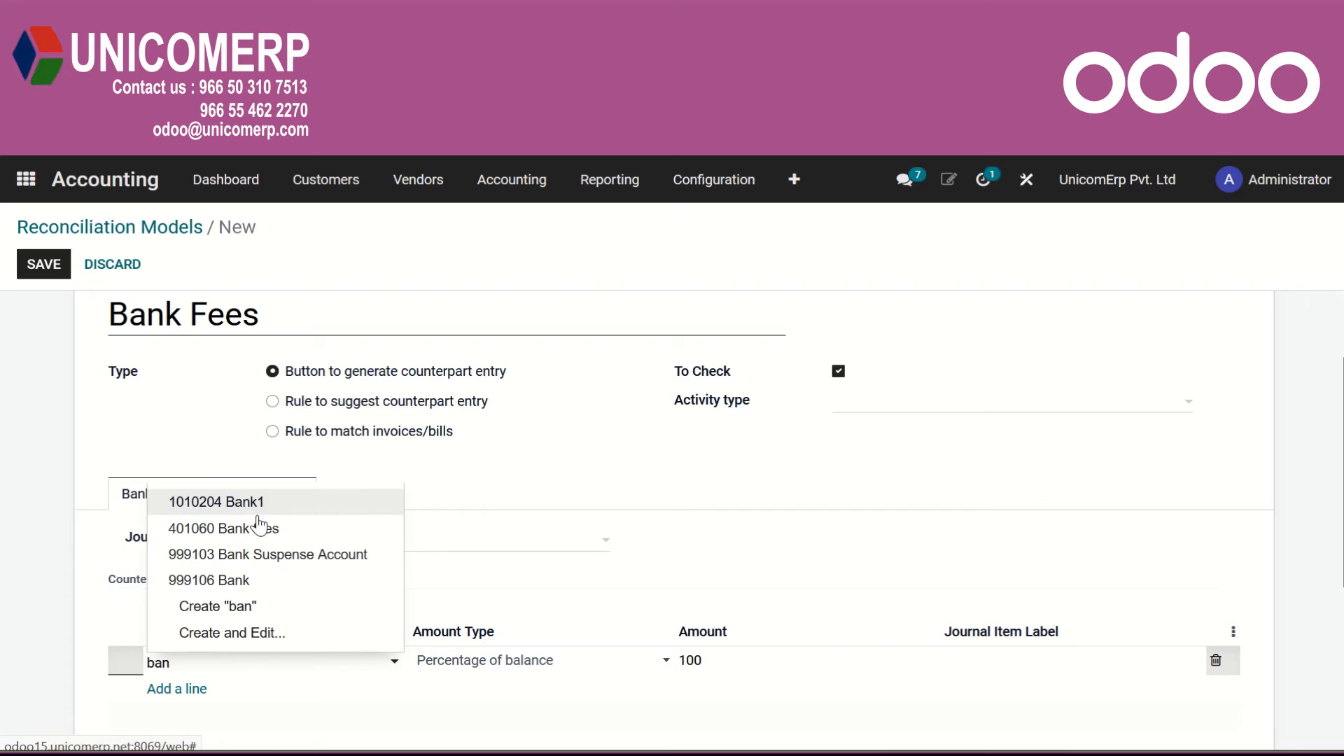
pyautogui.click(262, 529)
pyautogui.click(624, 665)
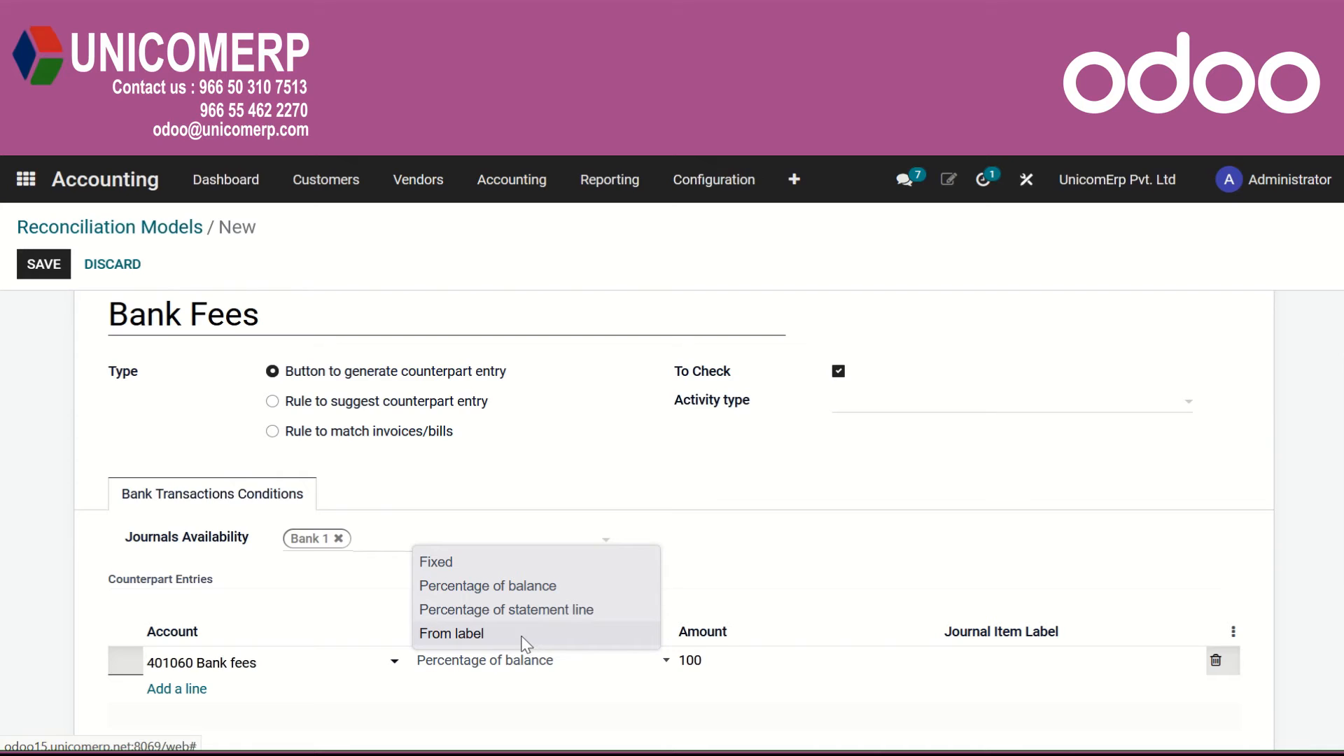
pyautogui.click(526, 610)
pyautogui.moveTo(714, 665); pyautogui.dragTo(682, 660)
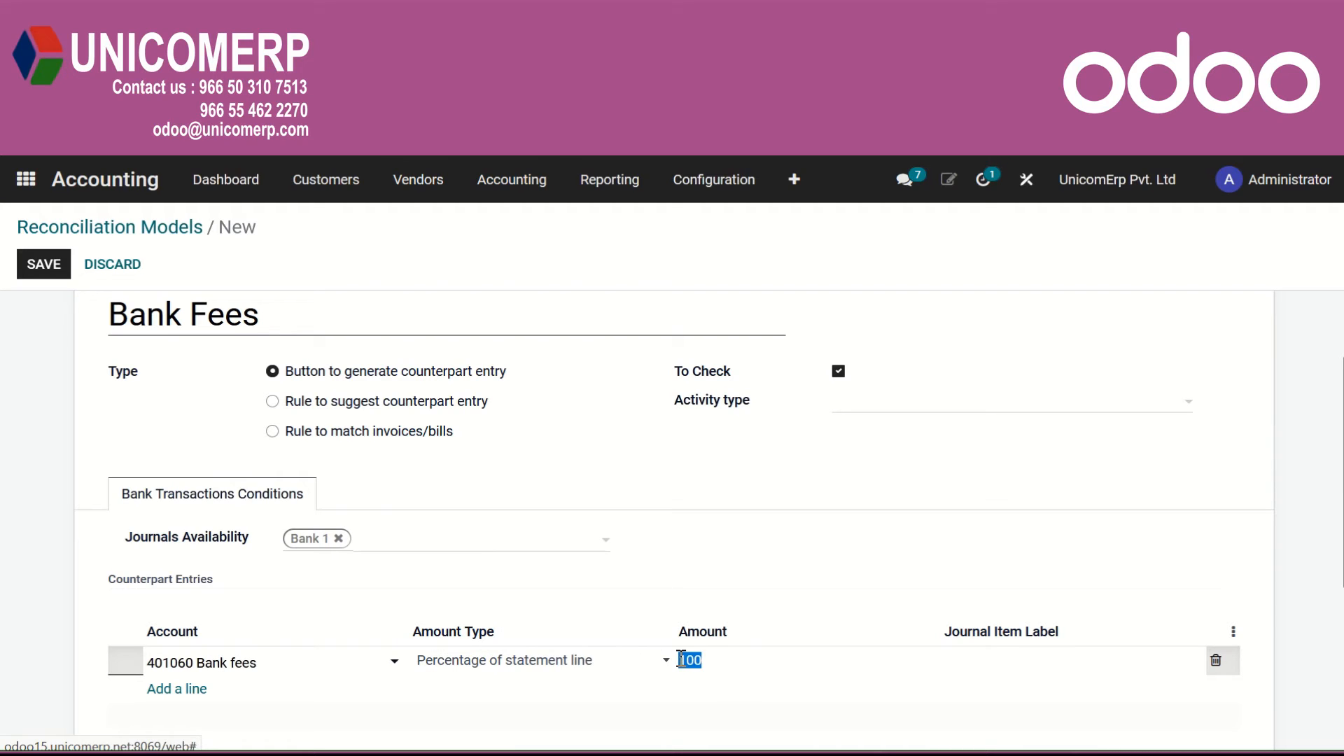
pyautogui.write('10')
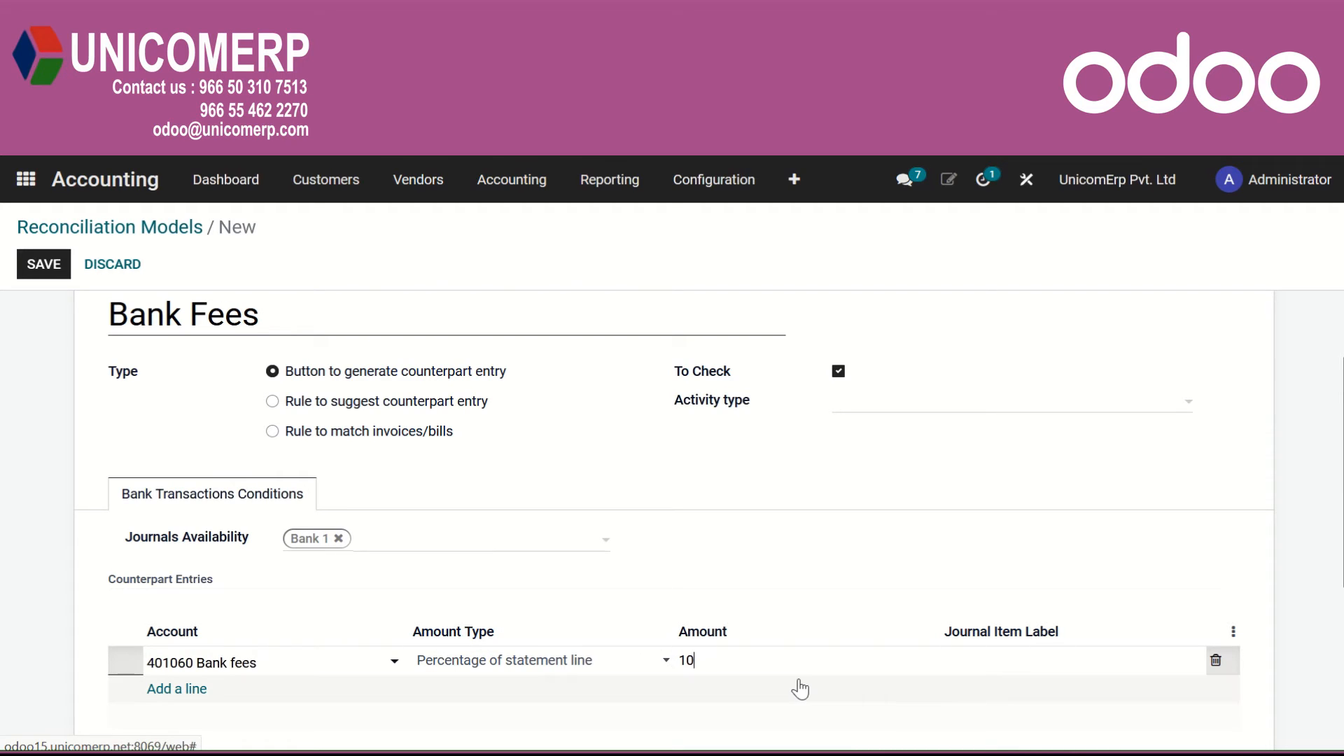
pyautogui.click(1000, 657)
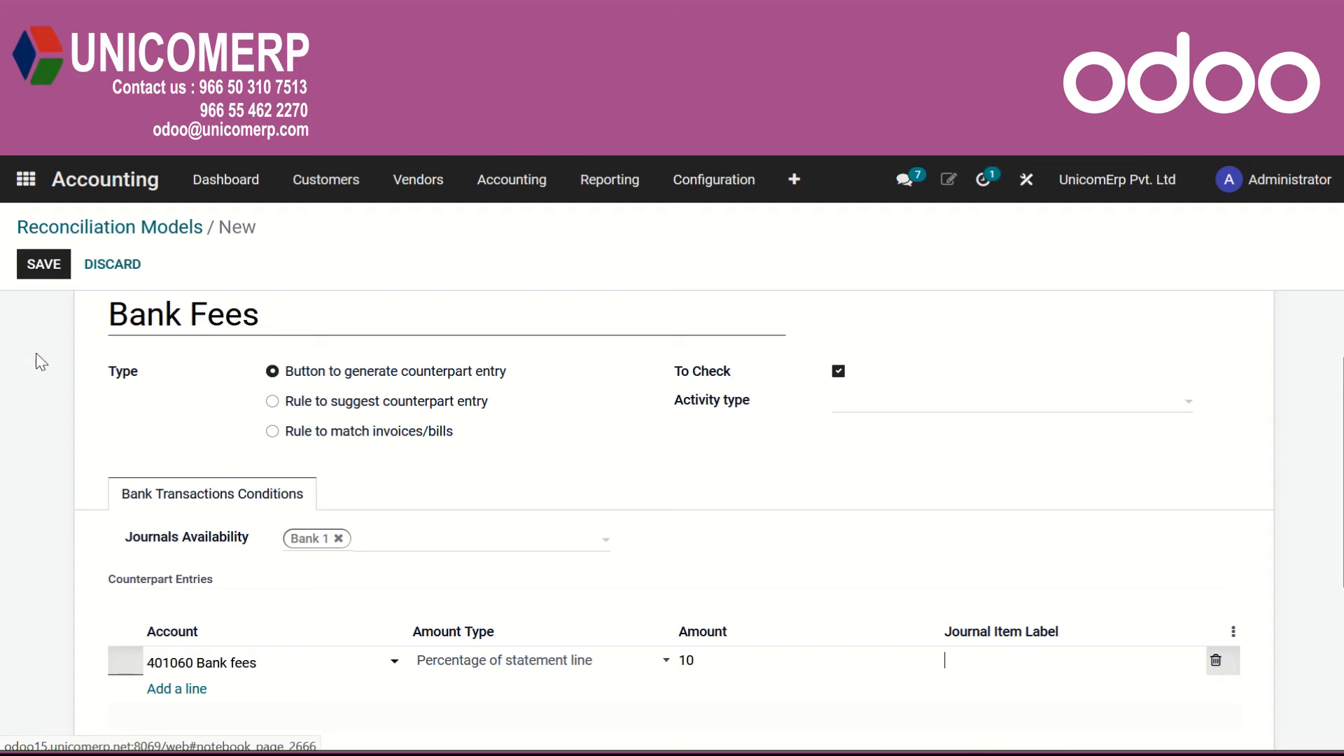
pyautogui.click(40, 269)
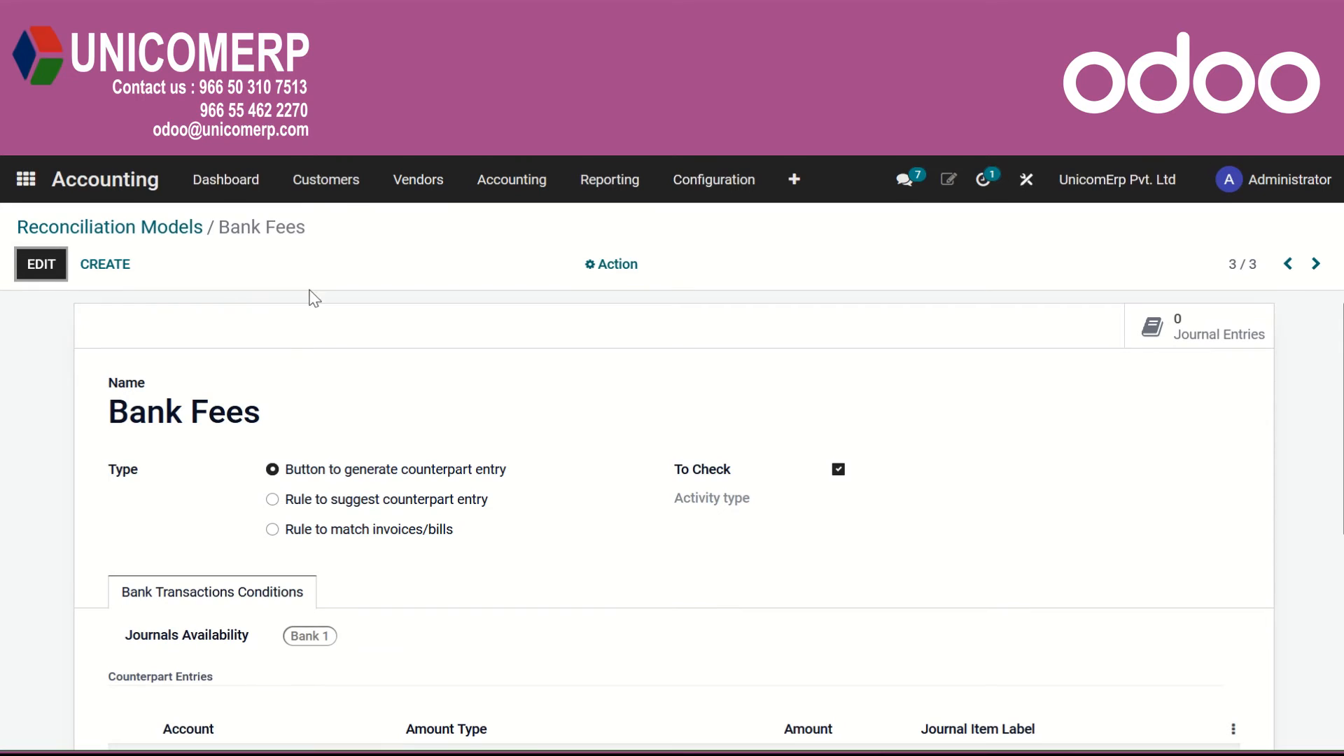
# Create a new customer invoice for Saffron with the invoice date 18/07/2022.
pyautogui.click(336, 180)
pyautogui.click(356, 219)
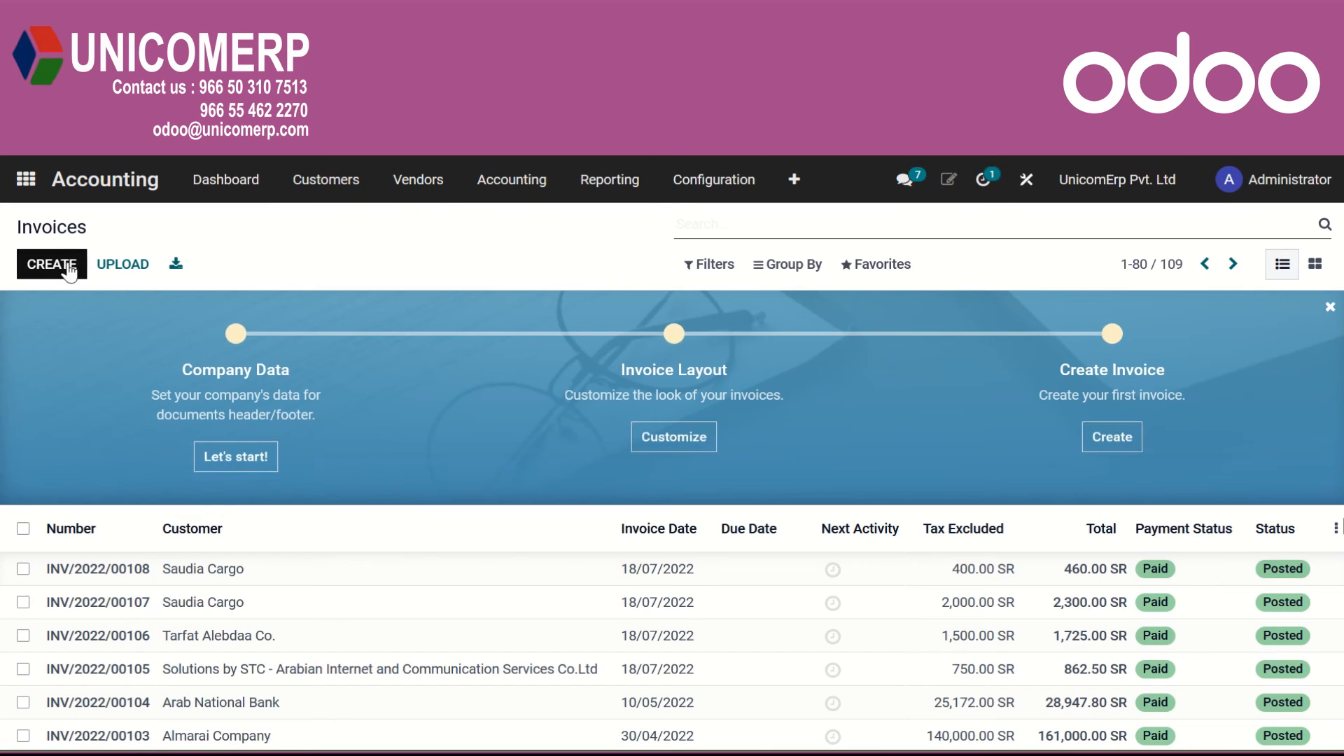
pyautogui.click(60, 264)
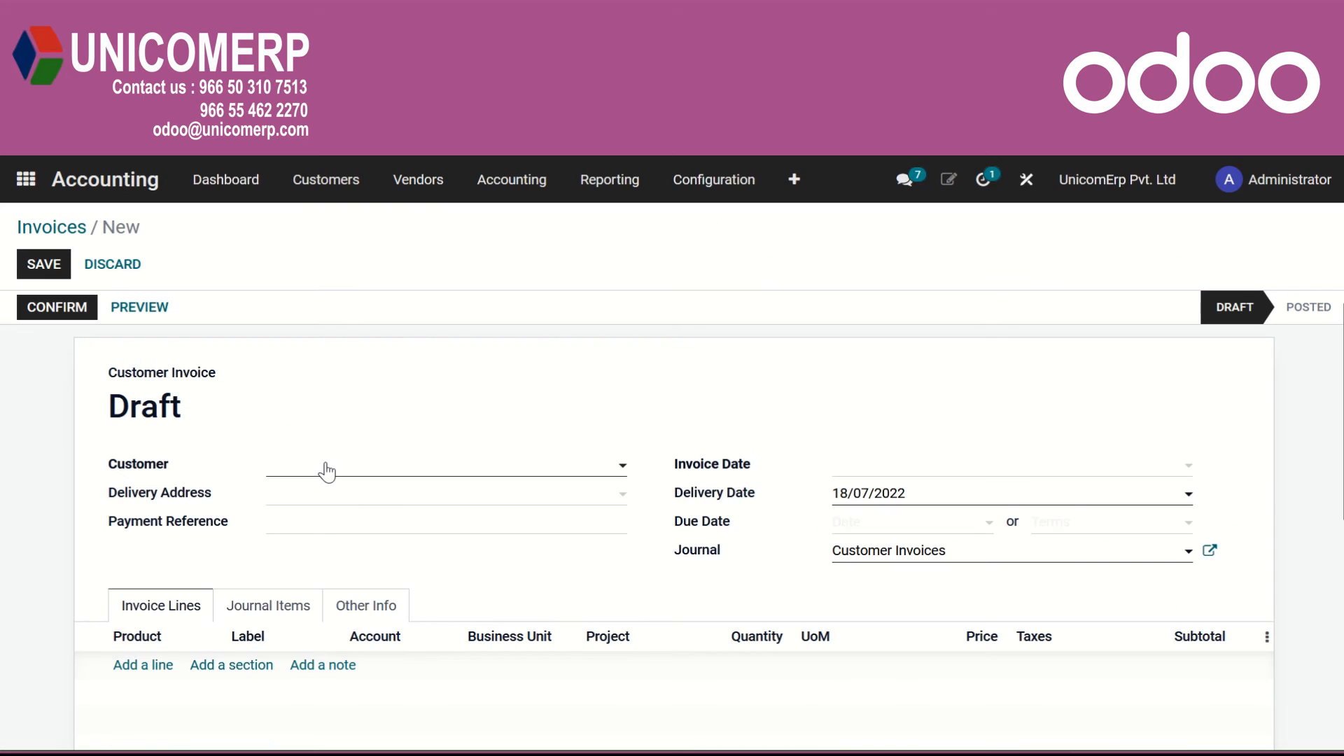
pyautogui.click(324, 471)
pyautogui.click(369, 554)
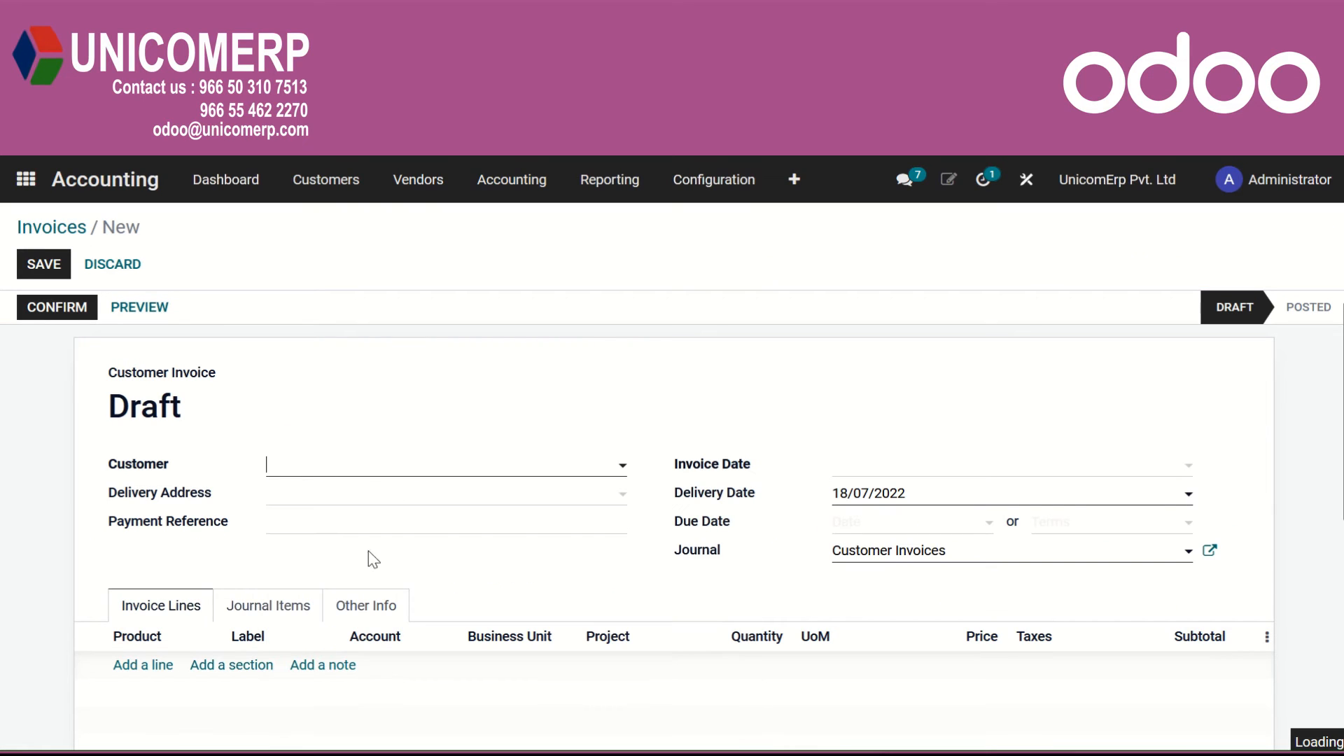
pyautogui.click(865, 478)
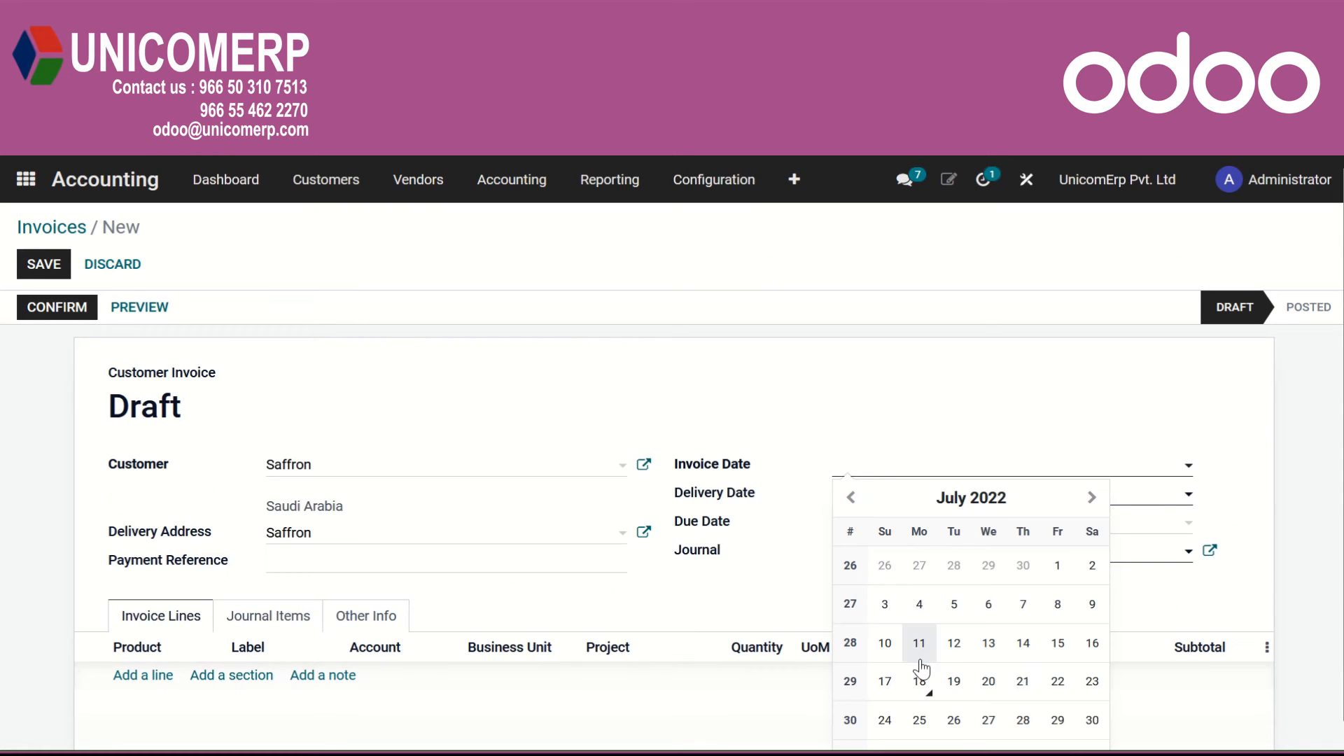
pyautogui.click(918, 683)
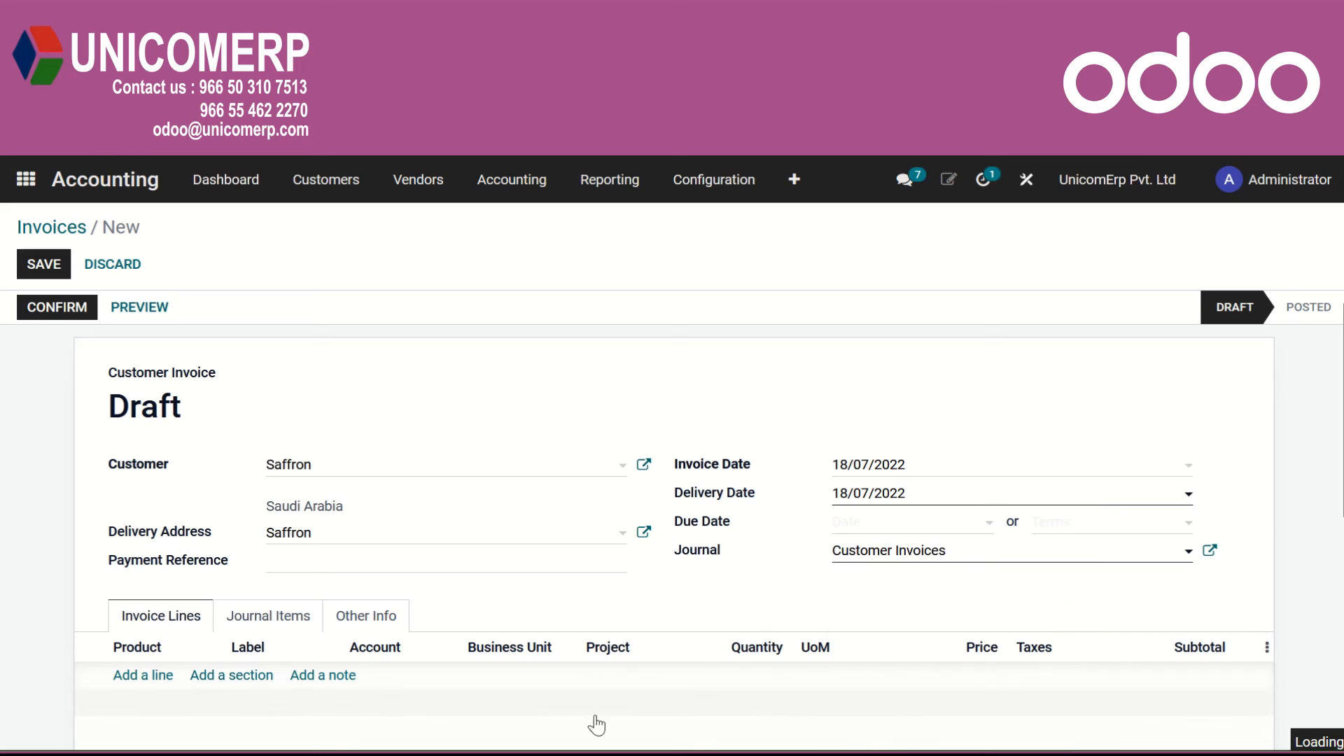
# Add an invoice line for the stainless steel product at a price of 1,000 and confirm the invoice.
pyautogui.click(145, 678)
pyautogui.write('ss')
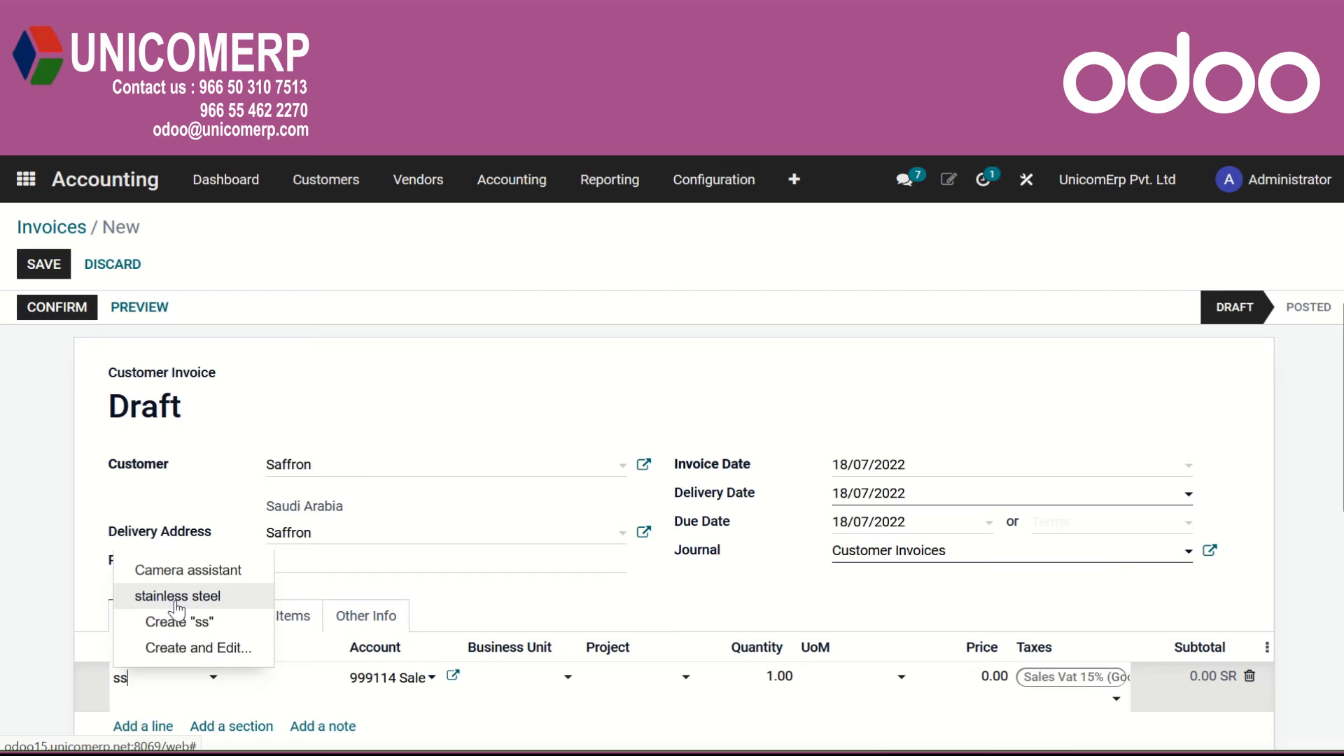
pyautogui.click(175, 598)
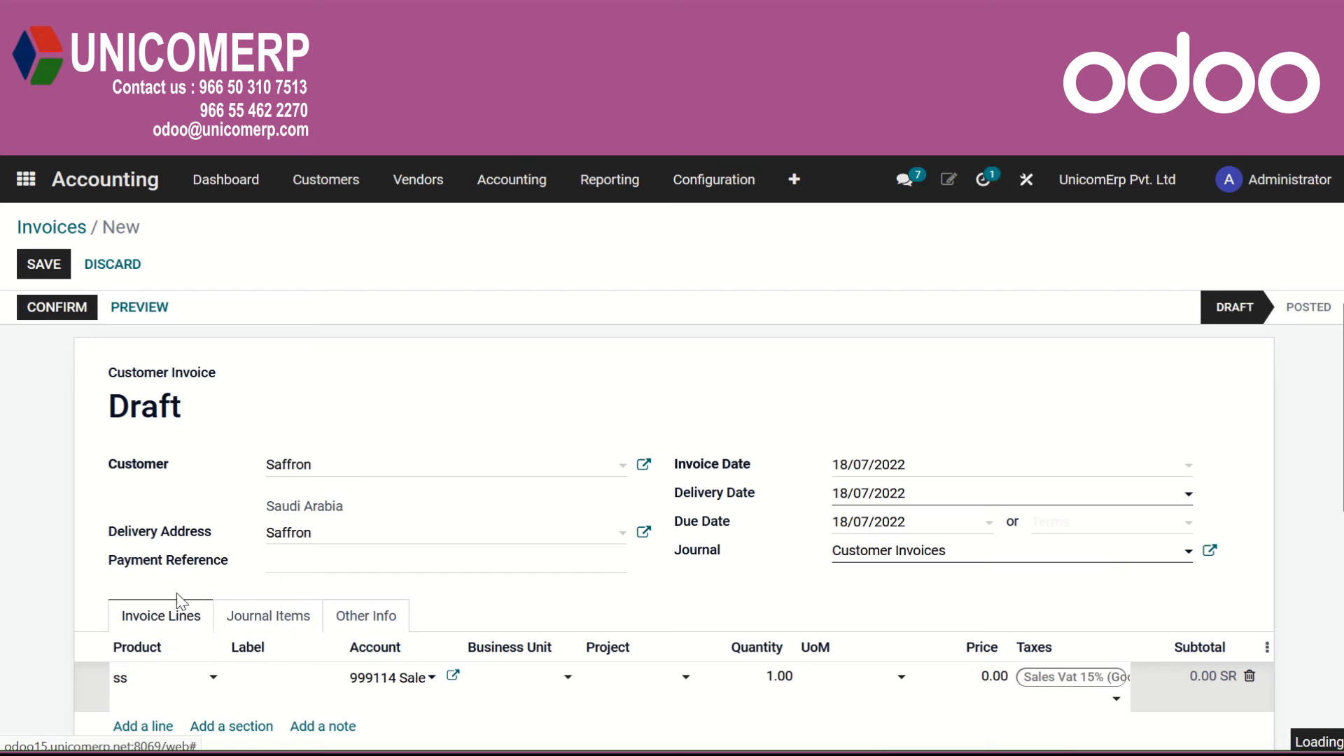
pyautogui.click(1003, 678)
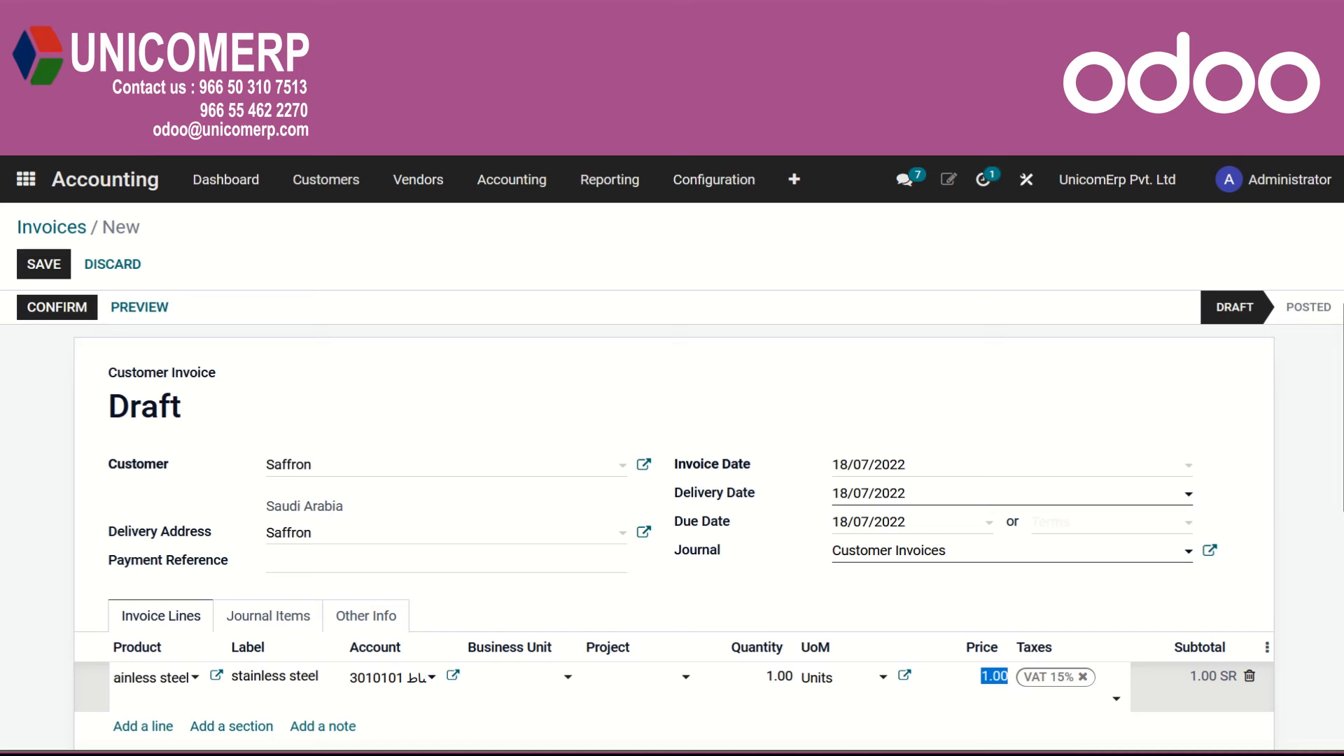
pyautogui.write('10')
pyautogui.click(47, 305)
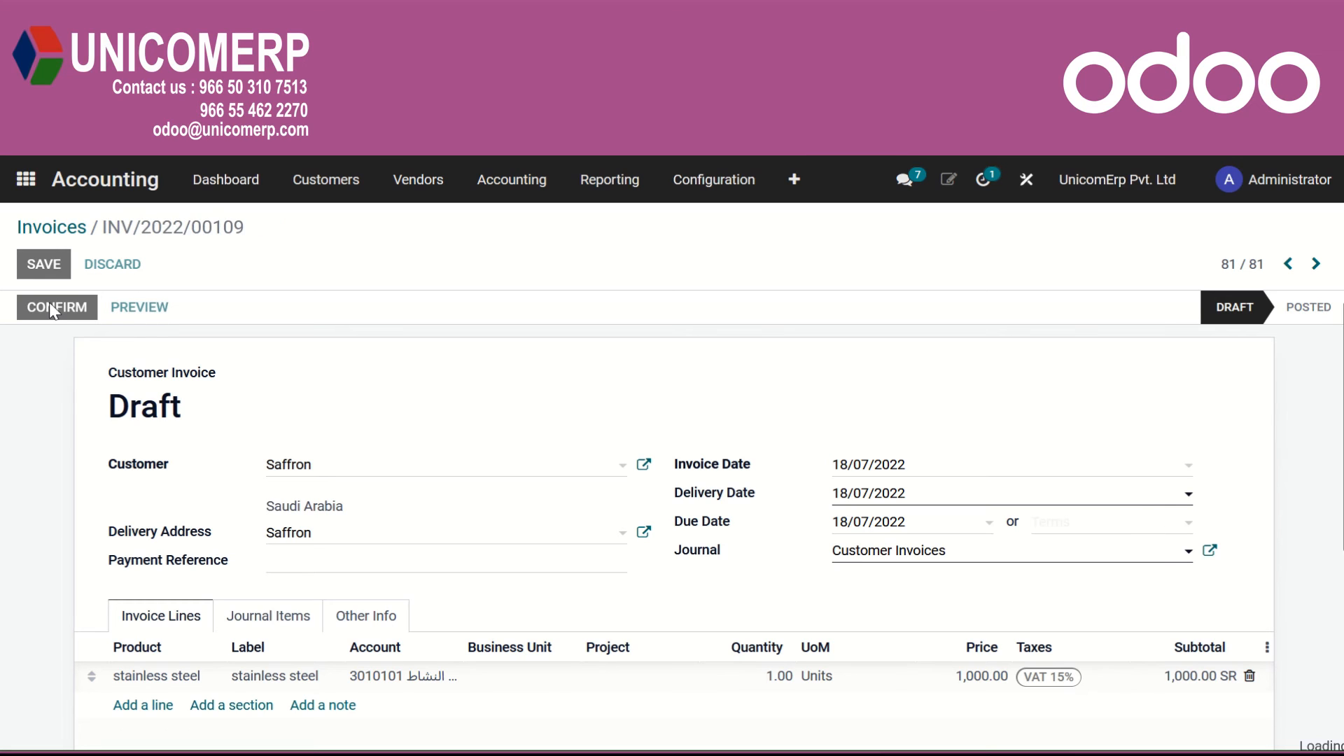
# Register the Saffron invoice's payment using the Bank 1 journal.
pyautogui.click(200, 308)
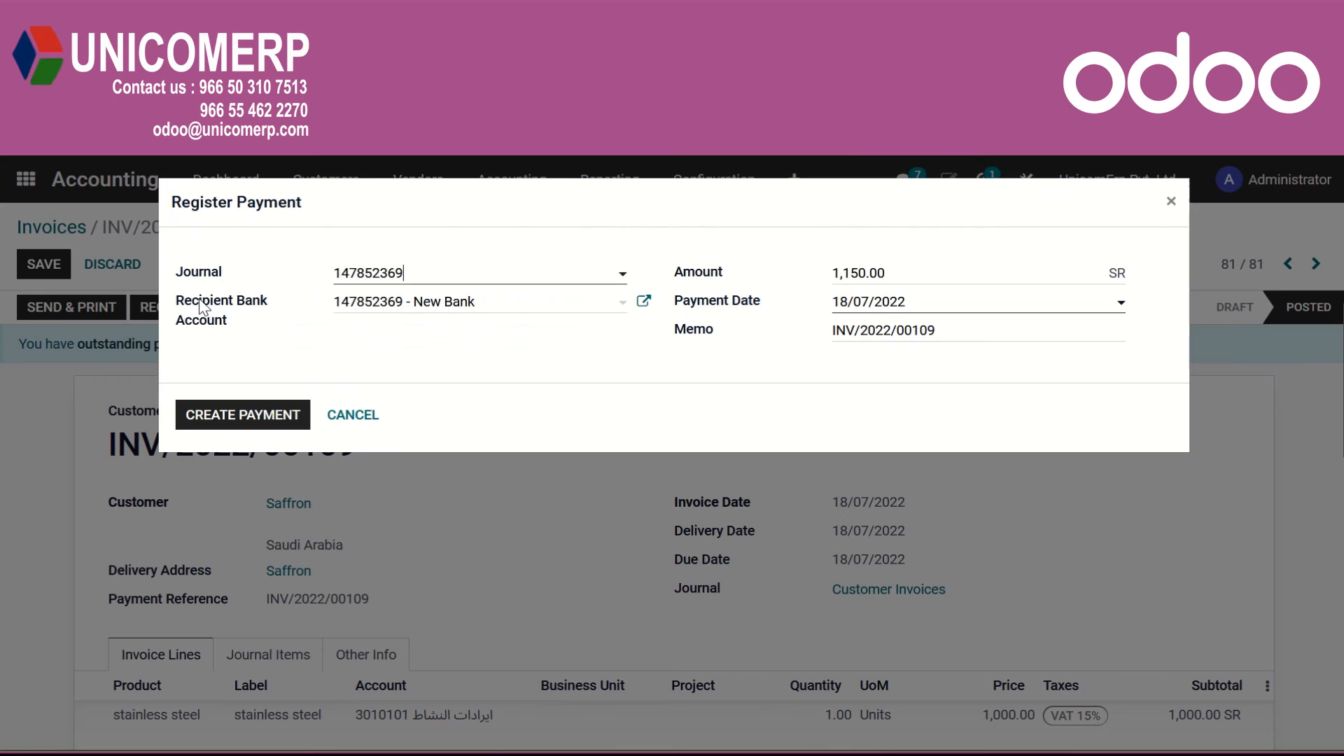
pyautogui.click(422, 276)
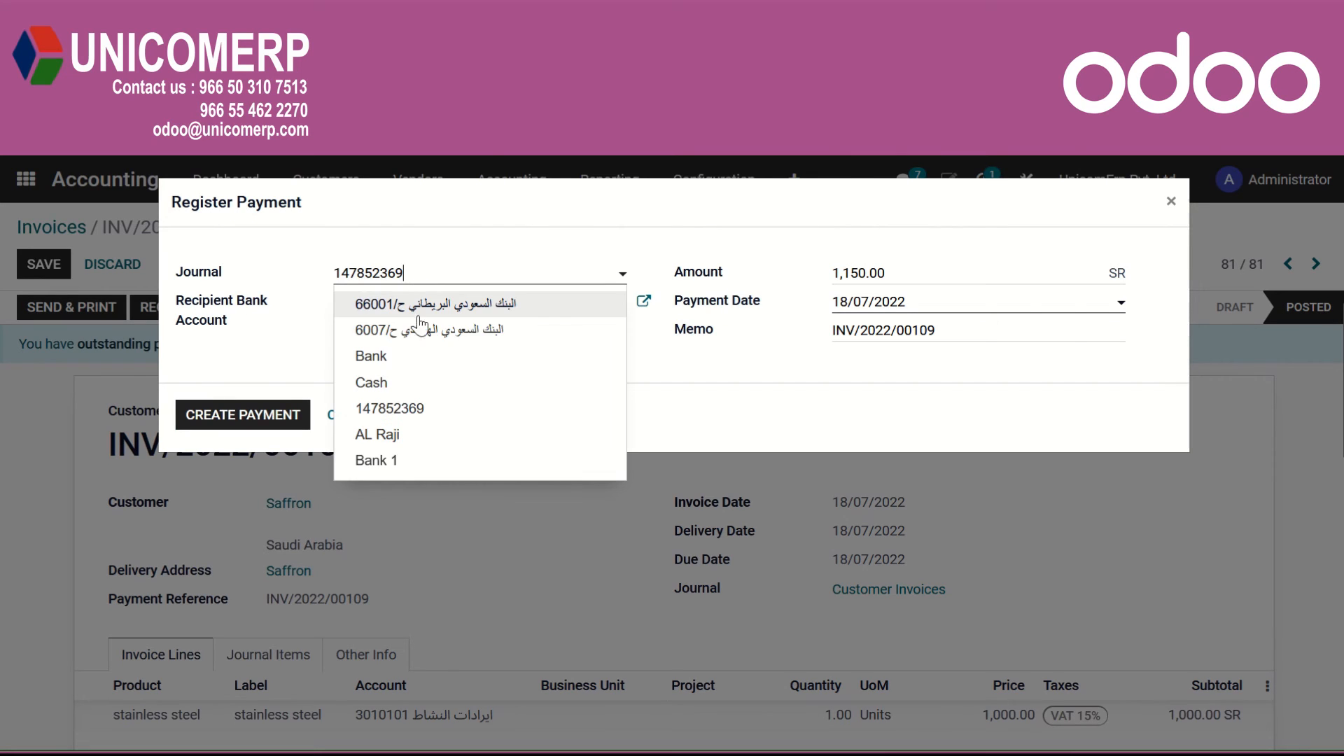
pyautogui.click(406, 462)
pyautogui.click(222, 415)
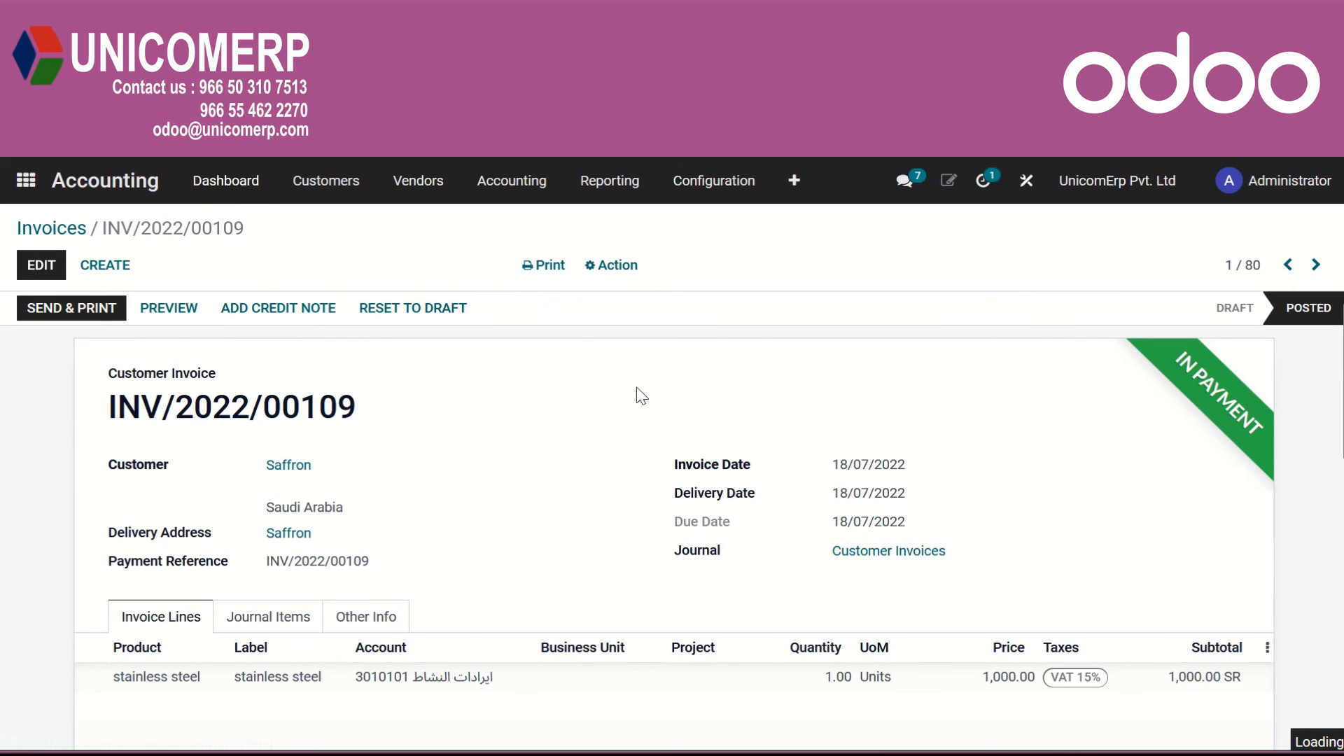
# Create a new bank statement for Bank 1 from the accounting dashboard with the reference 2.
pyautogui.scroll(-6, 871, 583)
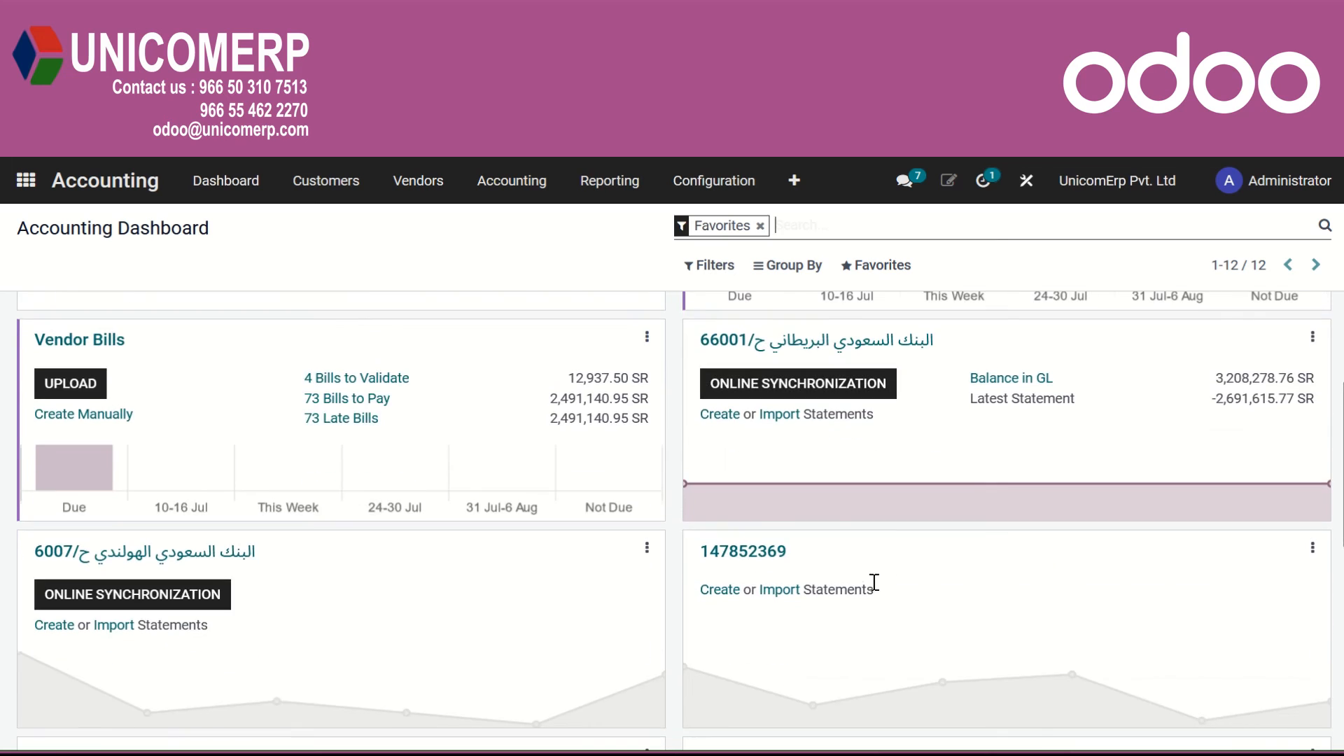
pyautogui.click(727, 542)
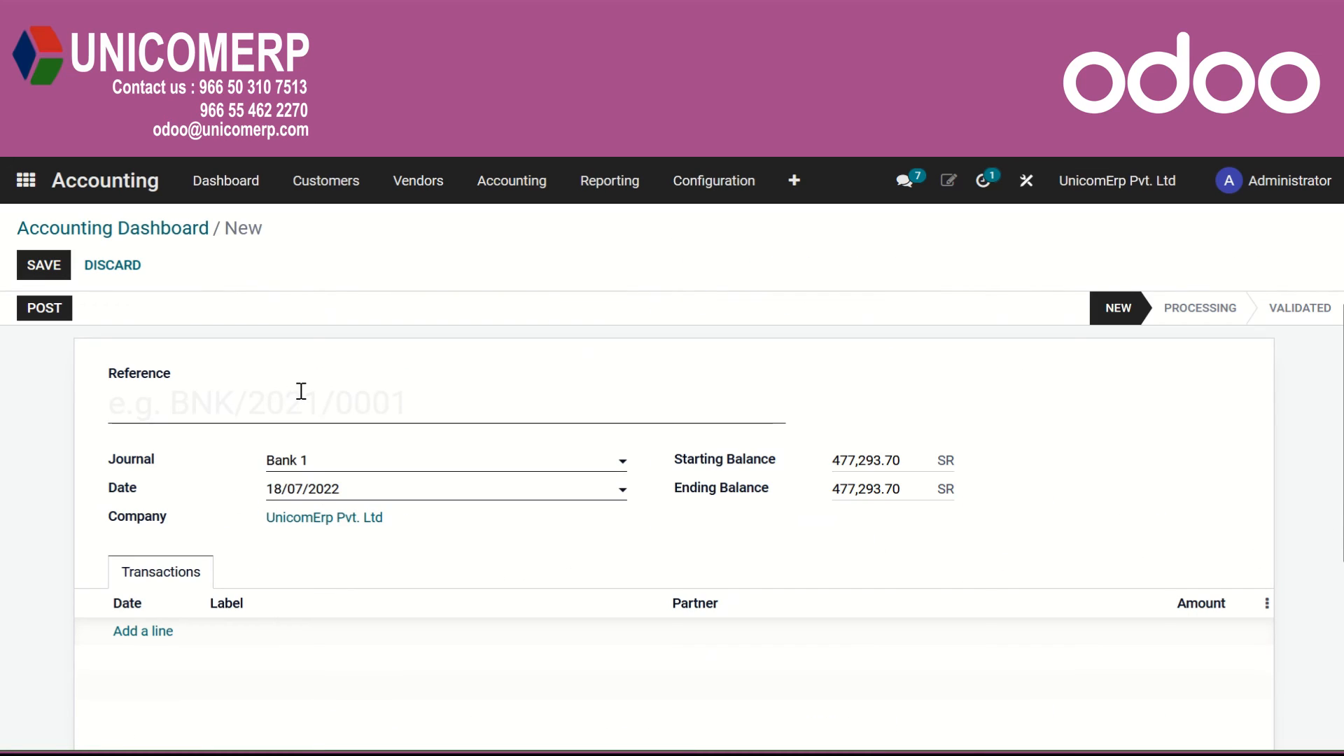
pyautogui.write('2')
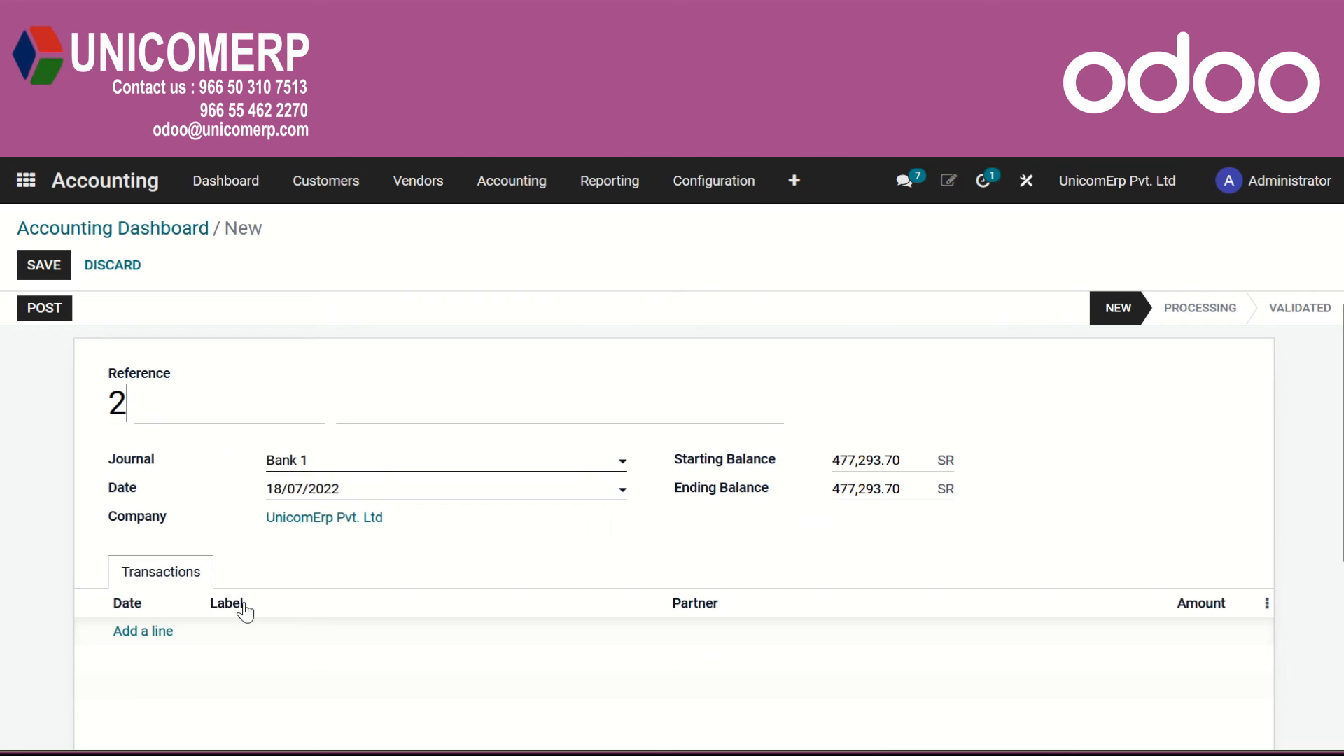
# Add a statement transaction labelled "Receipt" for partner Saffron with an amount of 1,150.
pyautogui.click(143, 632)
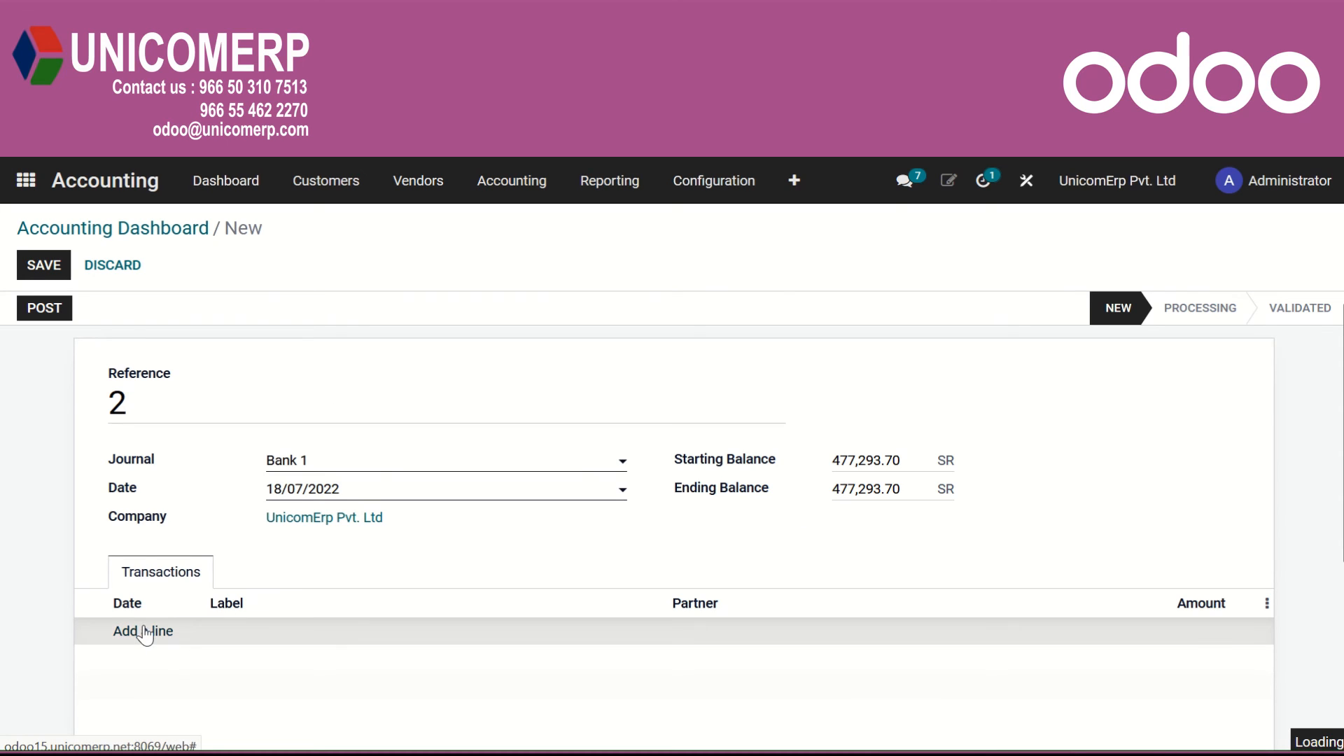
pyautogui.click(230, 631)
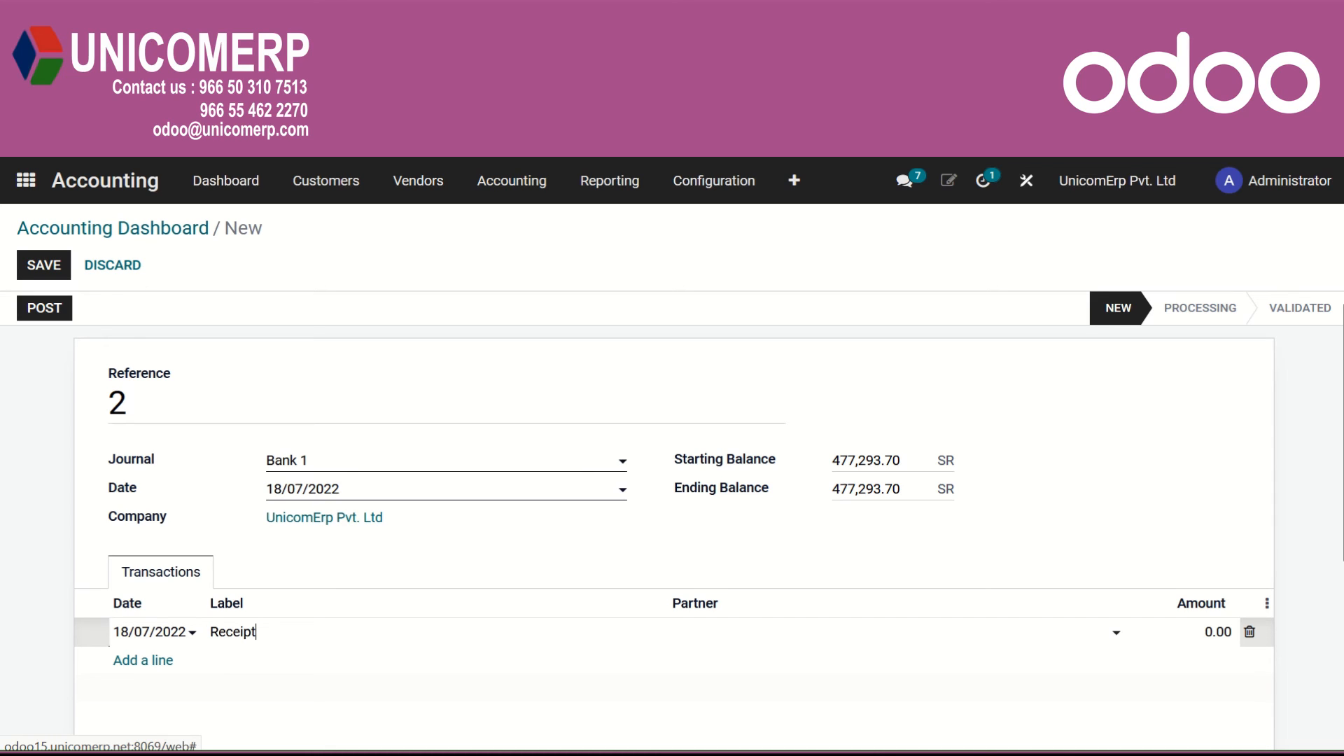
pyautogui.click(823, 644)
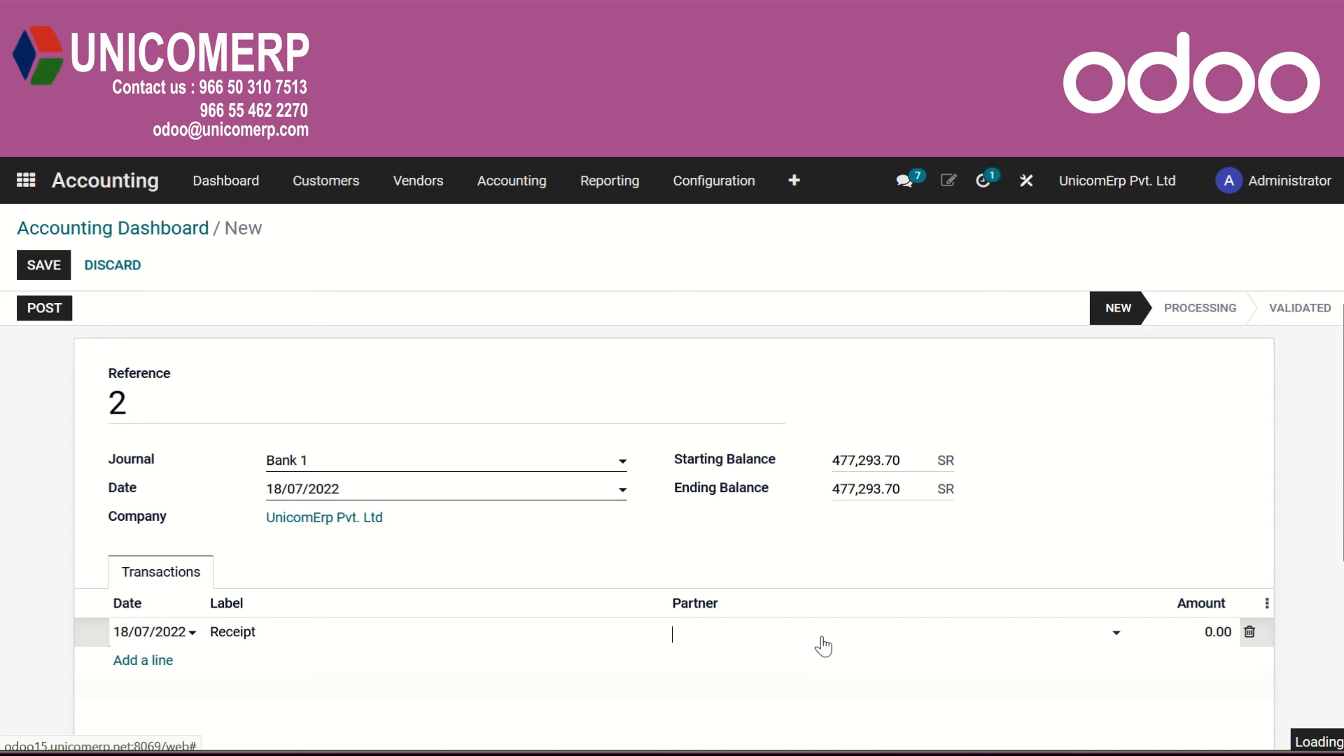
pyautogui.write('saf')
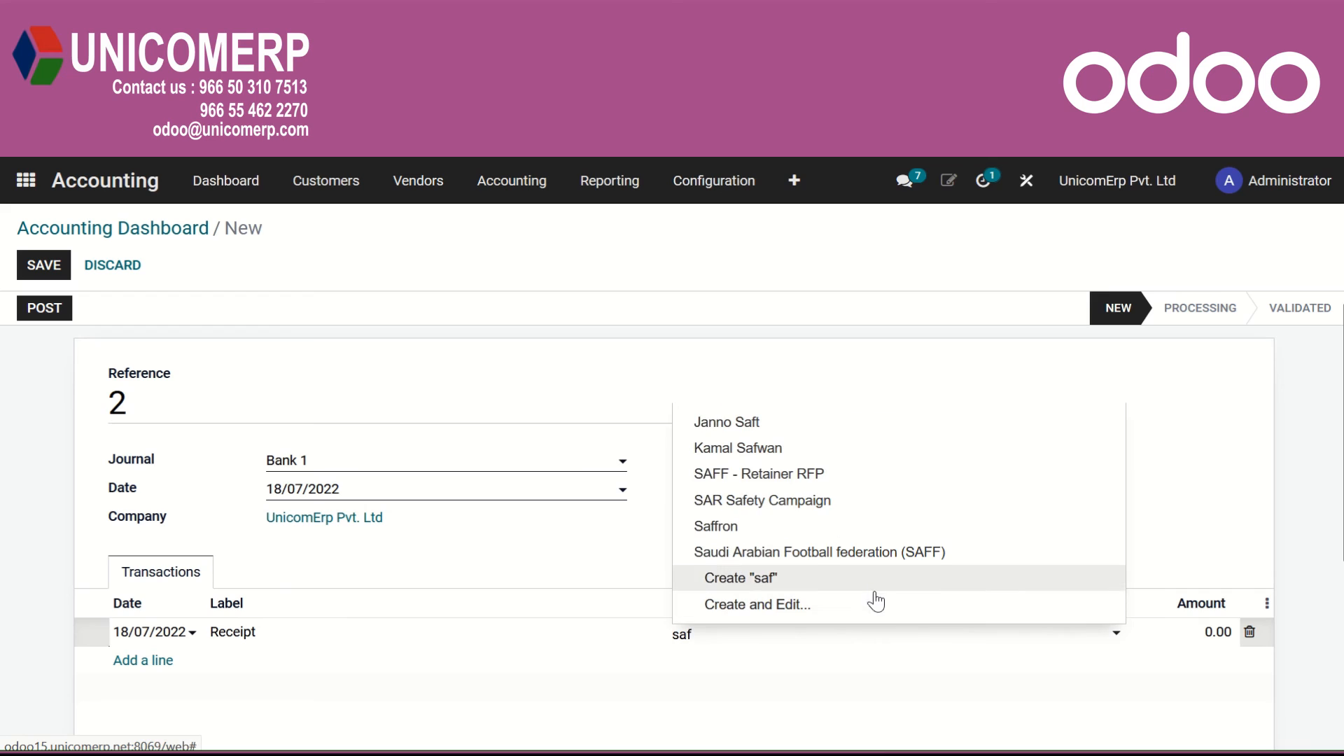
pyautogui.click(798, 526)
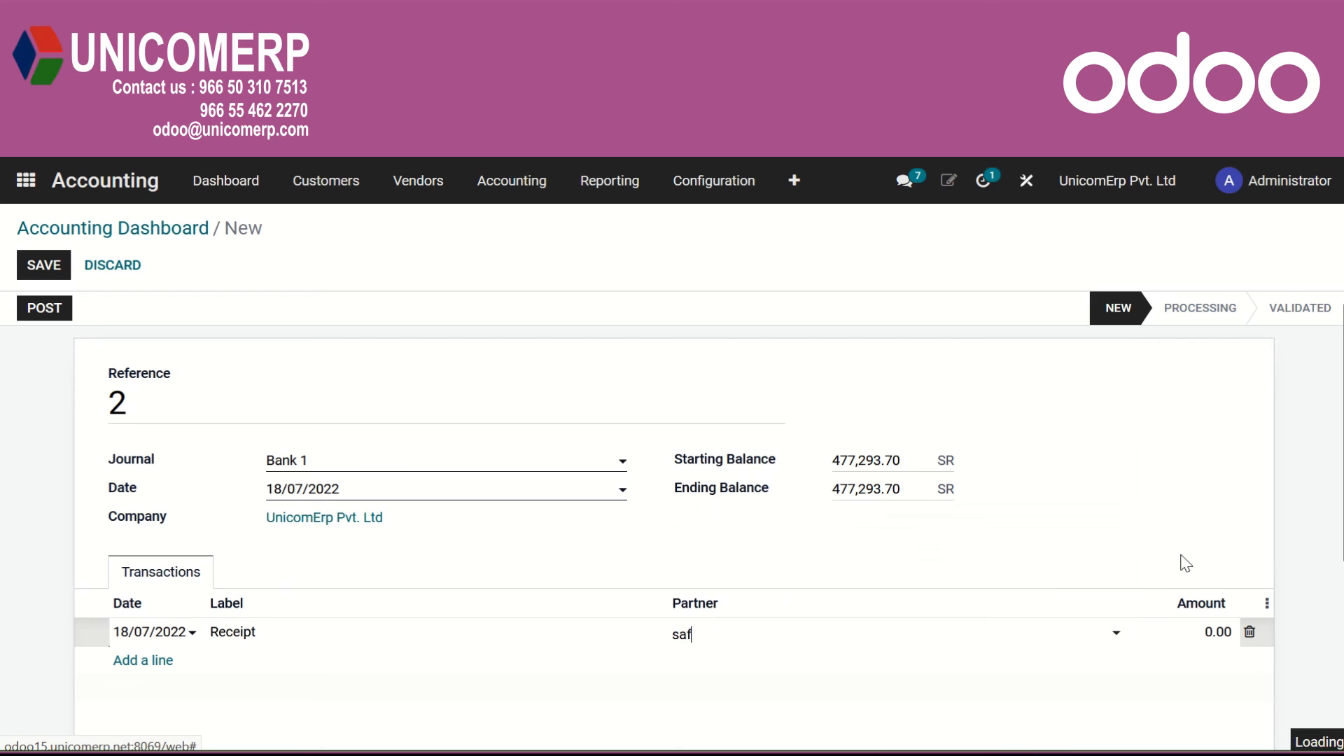
pyautogui.click(1209, 631)
pyautogui.write('1150')
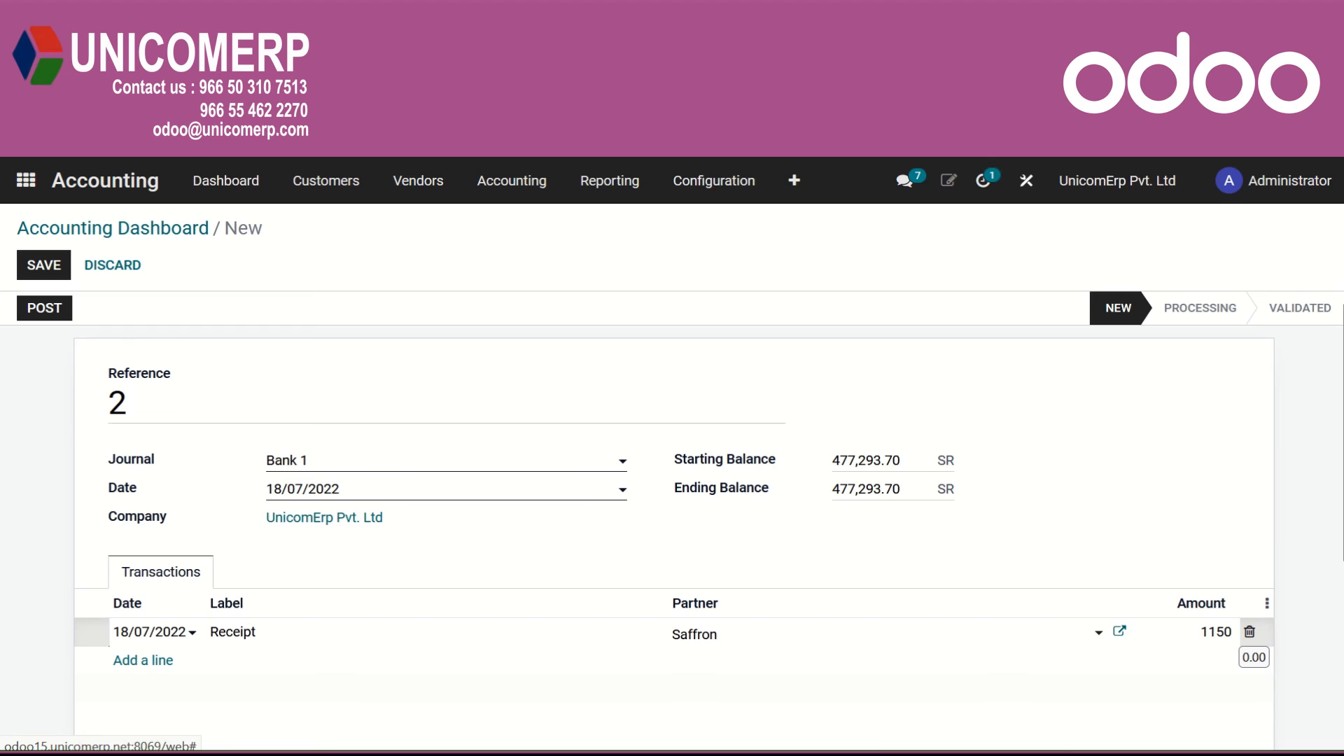
# Set the statement's ending balance to the computed balance of 478,443.70 and post the statement.
pyautogui.scroll(-2, 1203, 679)
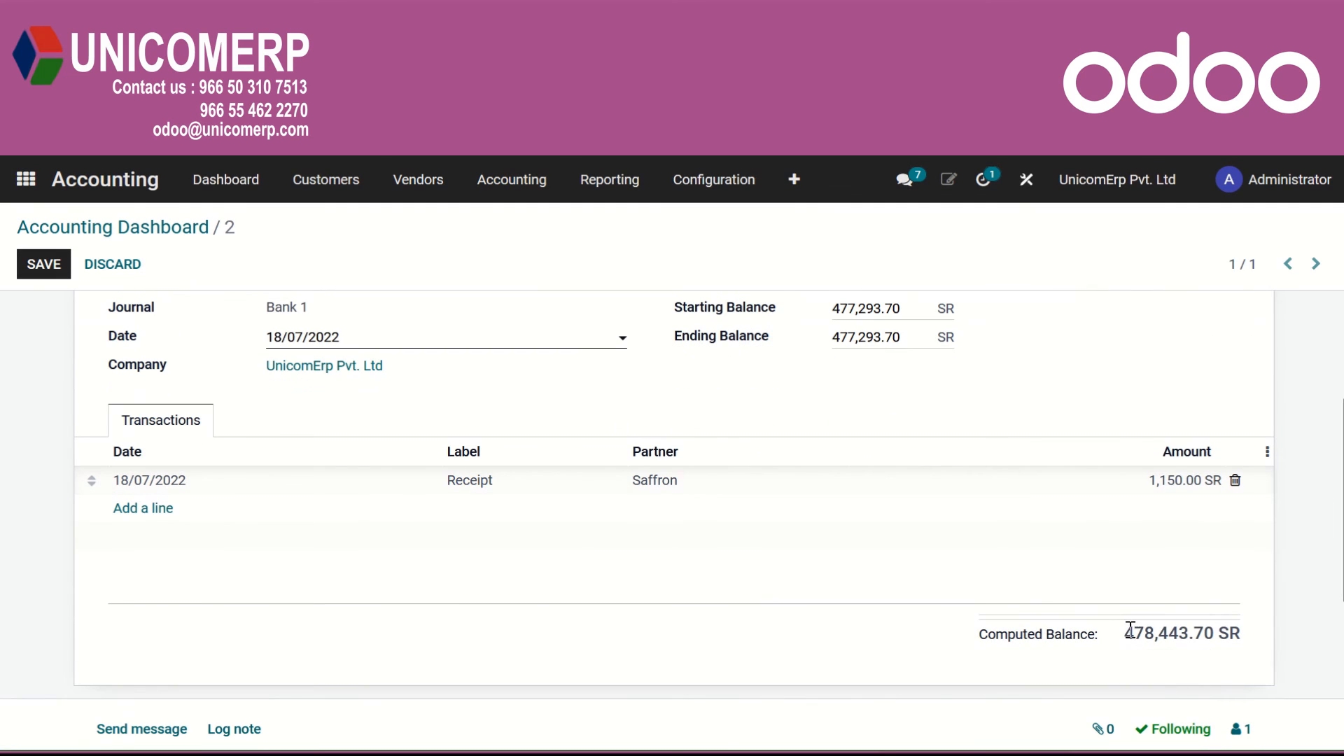
pyautogui.moveTo(1126, 631); pyautogui.dragTo(1213, 637)
pyautogui.hotkey('ctrl', 'c')
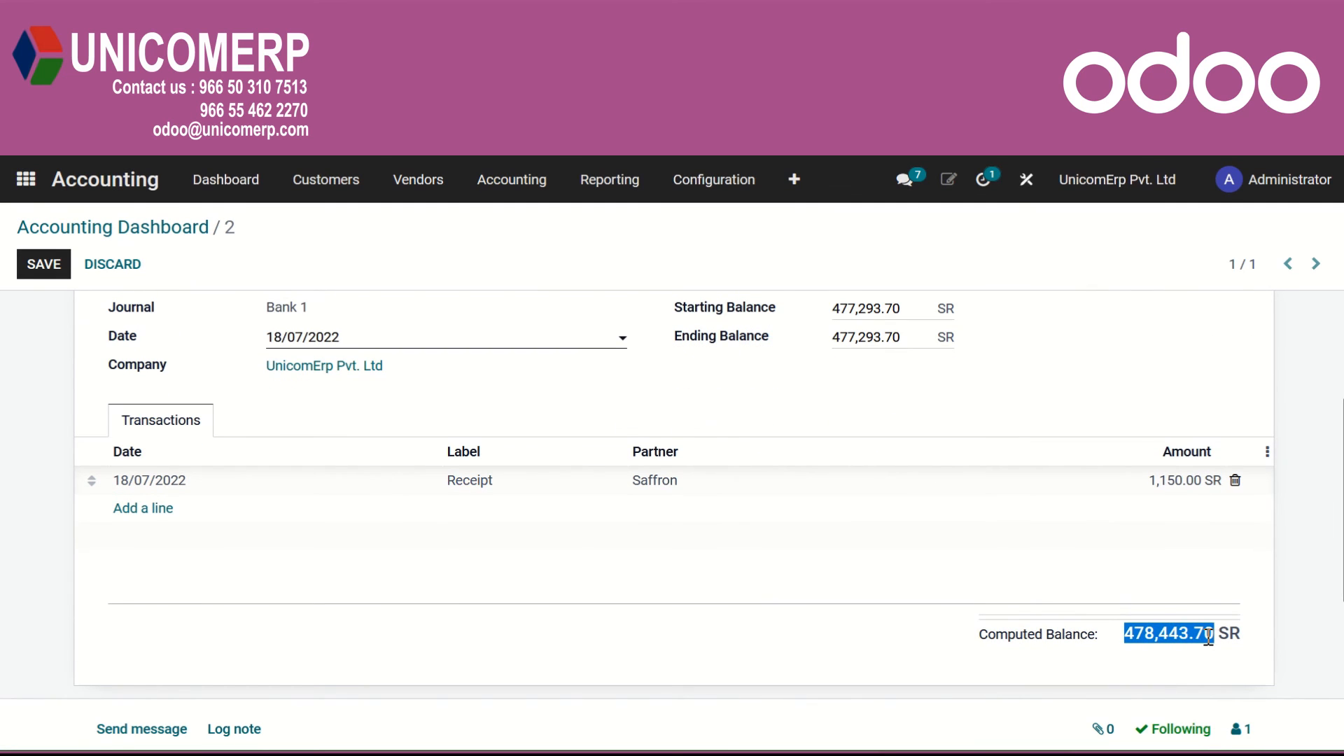
pyautogui.moveTo(913, 339); pyautogui.dragTo(811, 324)
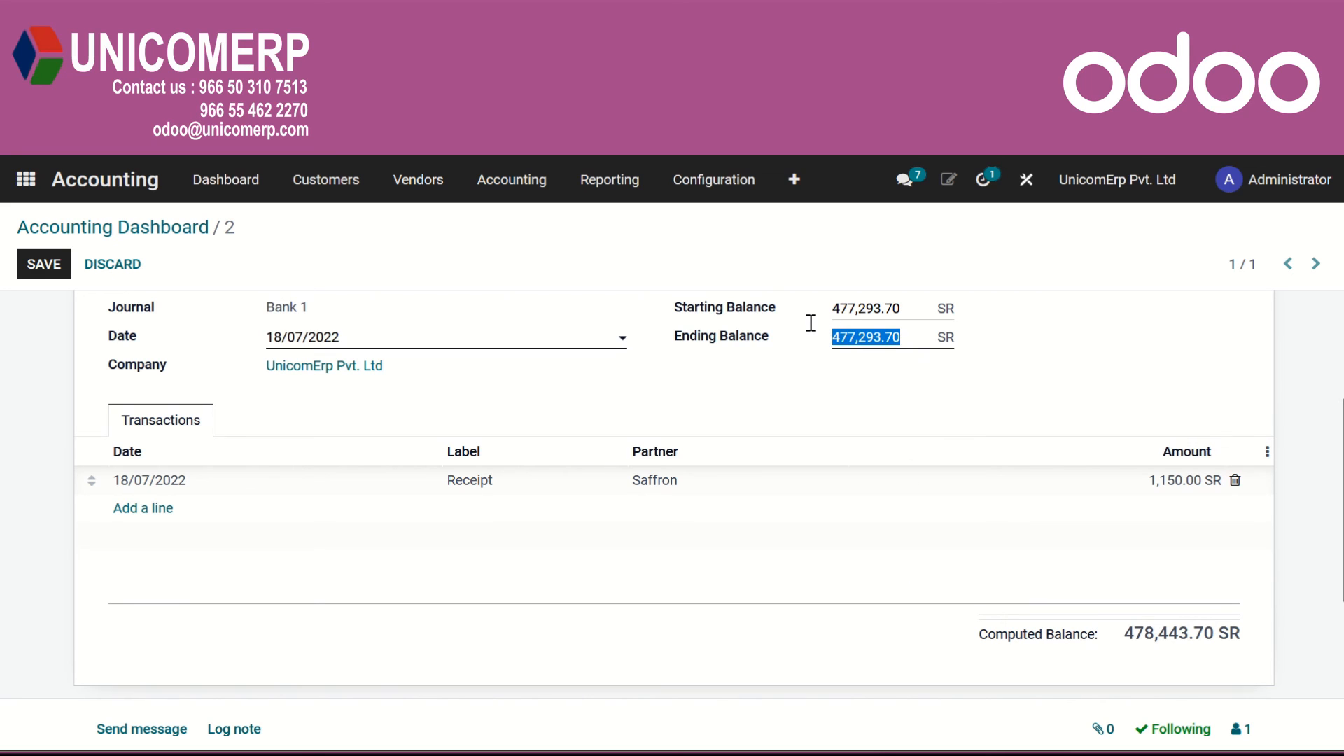
pyautogui.hotkey('ctrl', 'v')
pyautogui.scroll(3, 687, 490)
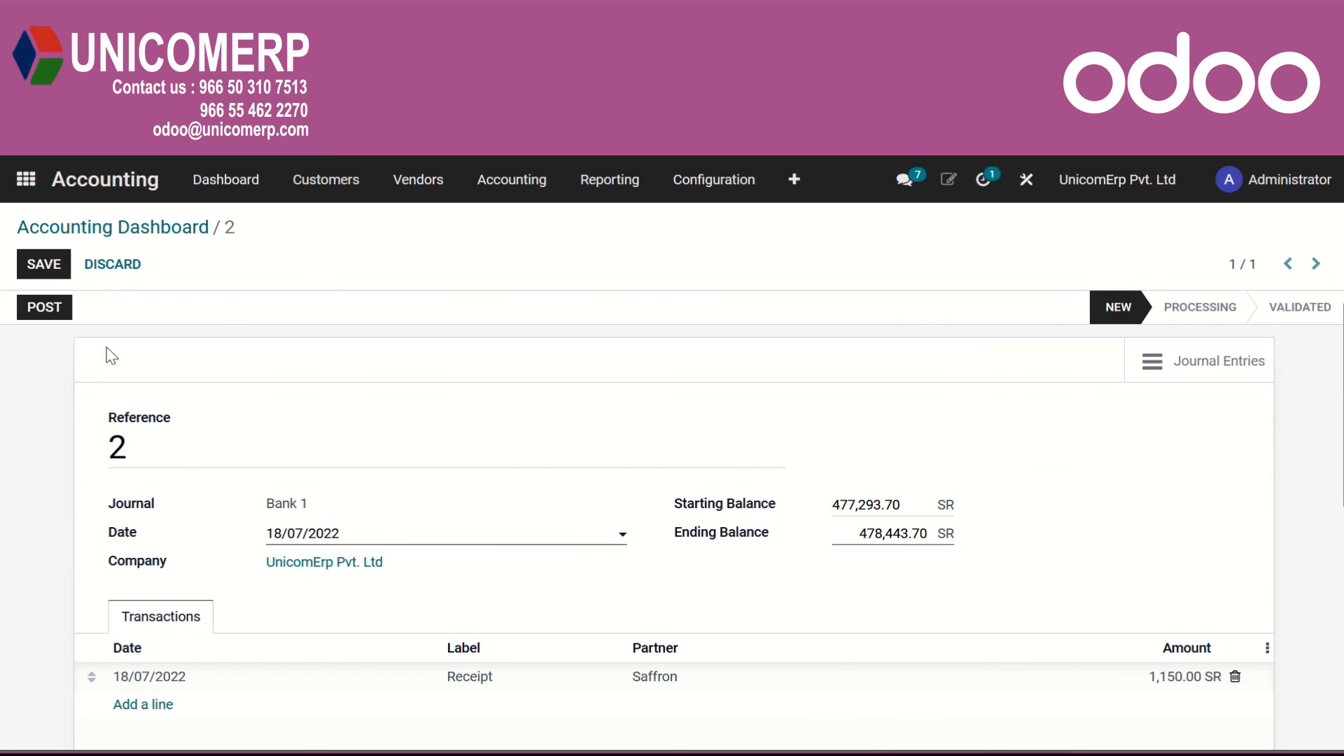
pyautogui.click(55, 306)
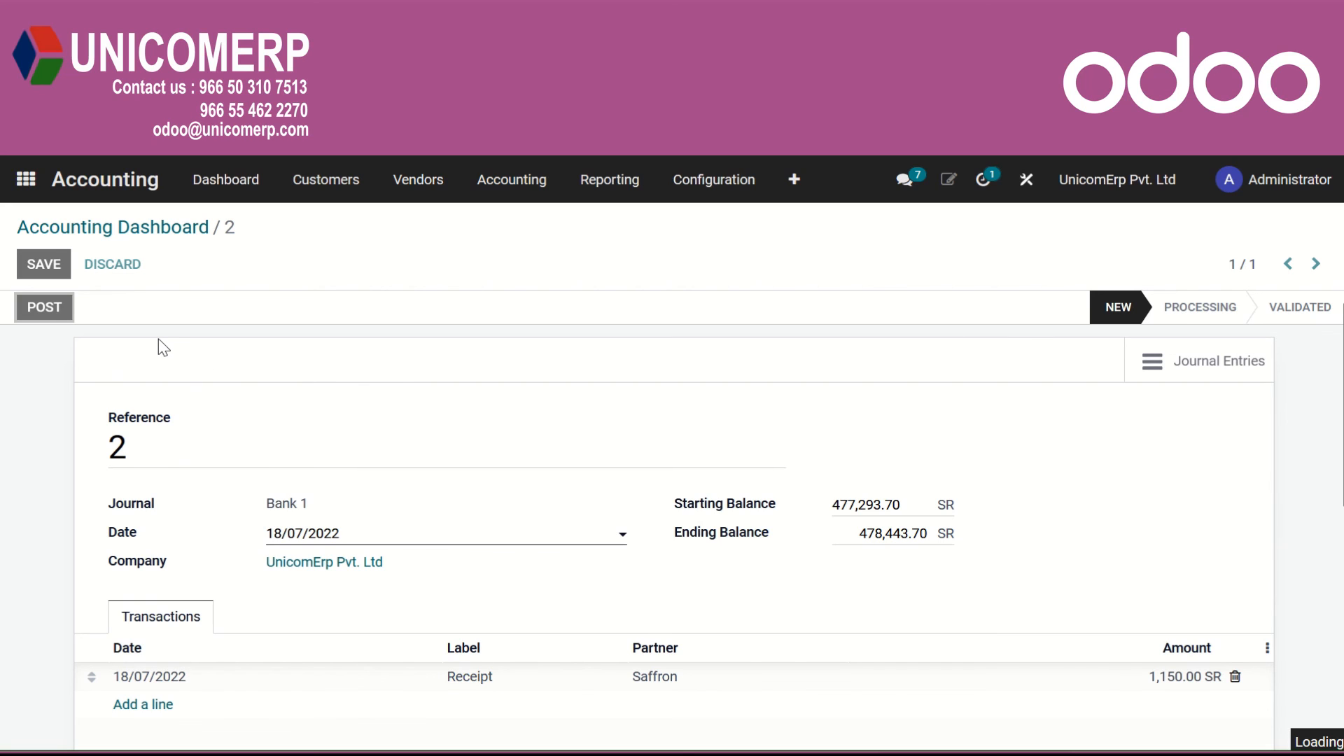
# Open the statement's reconciliation, then remove and re-match customer payment bnk/2022/07/0009 for INV/2022/00109 against the Receipt line.
pyautogui.click(68, 311)
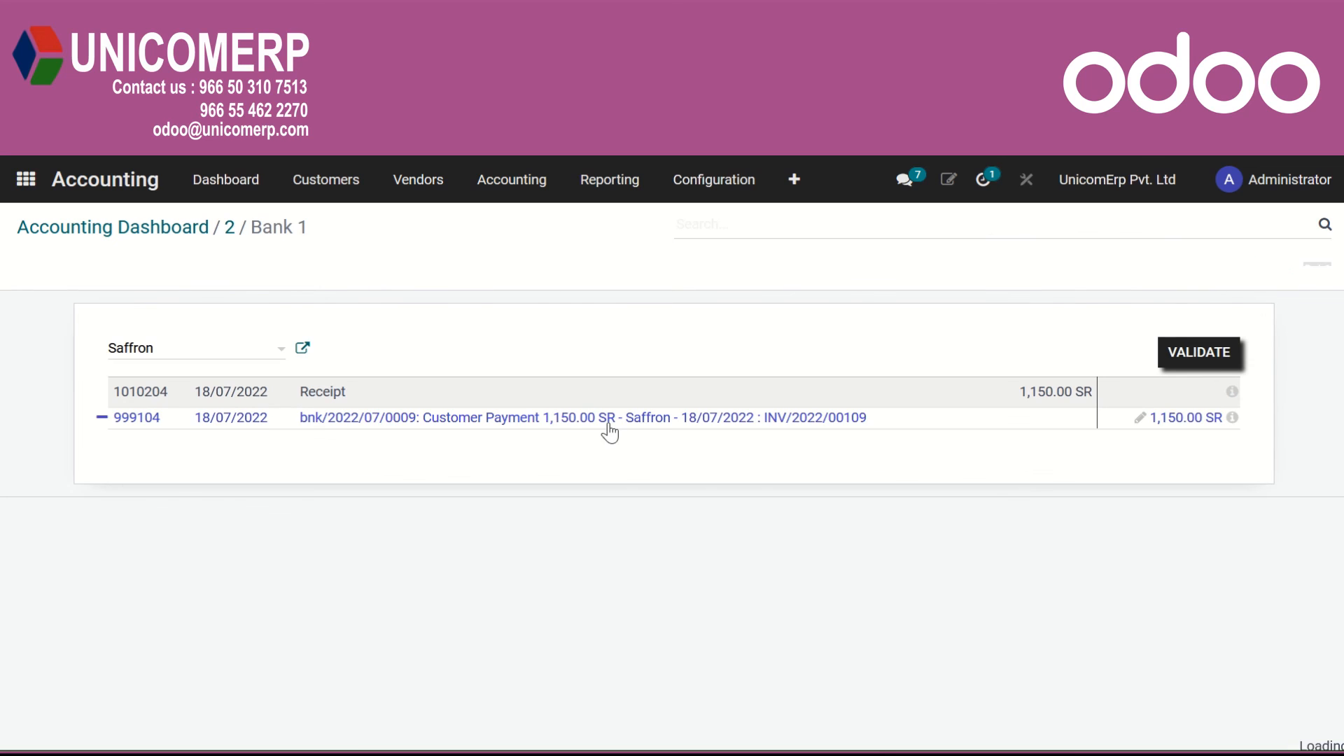
pyautogui.click(613, 419)
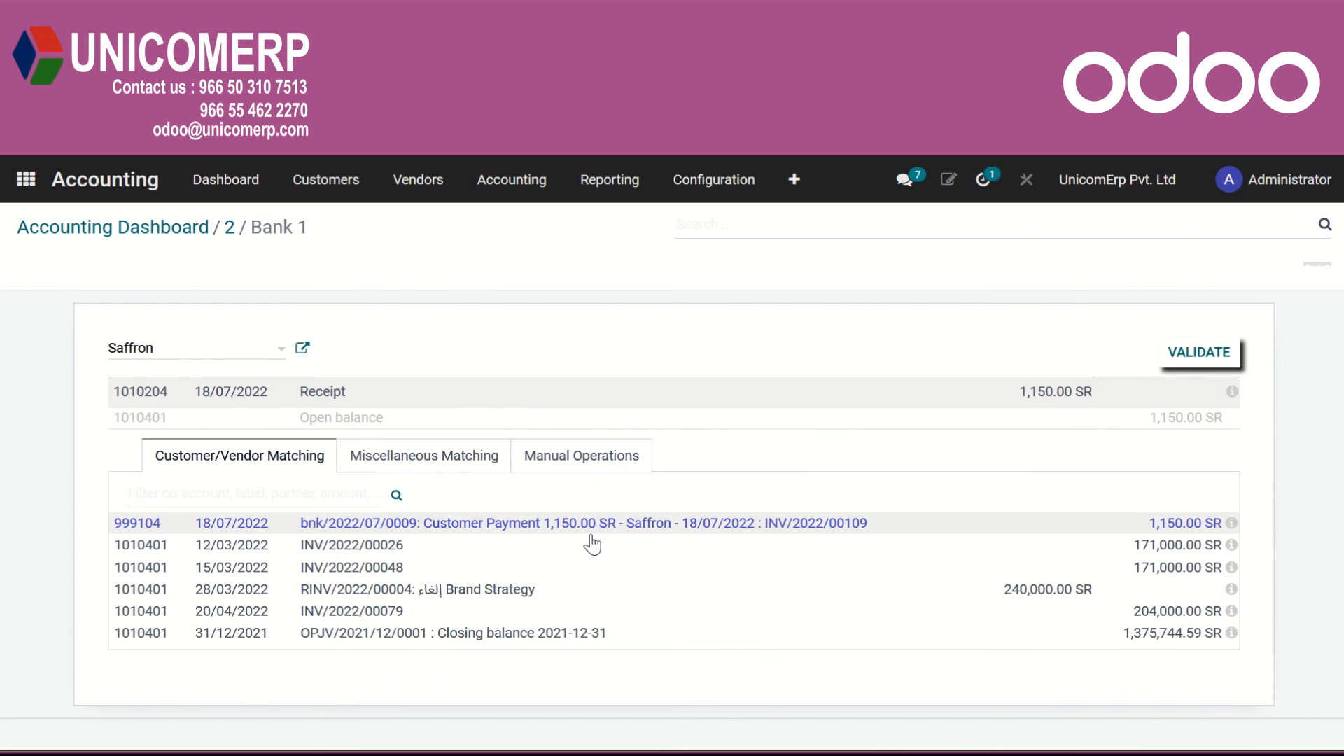
pyautogui.click(579, 526)
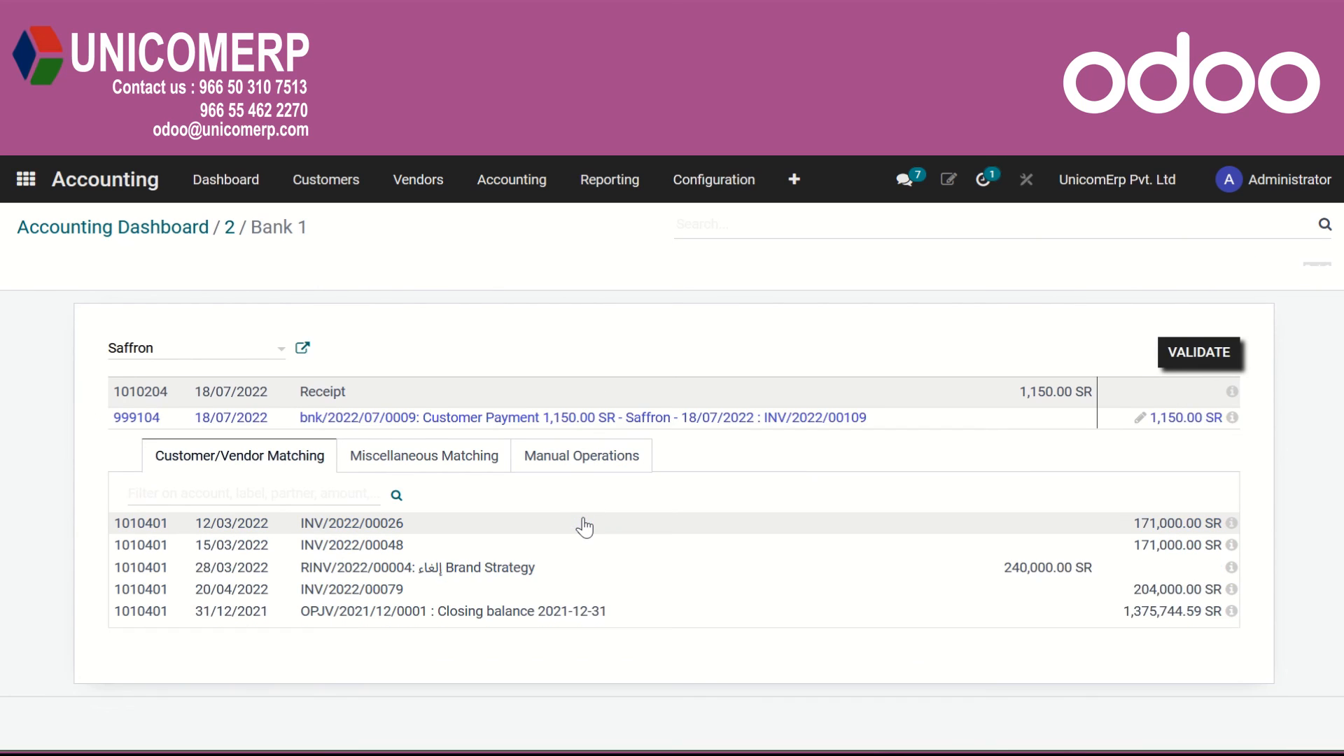
# Apply the Bank Fees model to the Receipt line as a manual operation and validate the reconciliation.
pyautogui.click(581, 459)
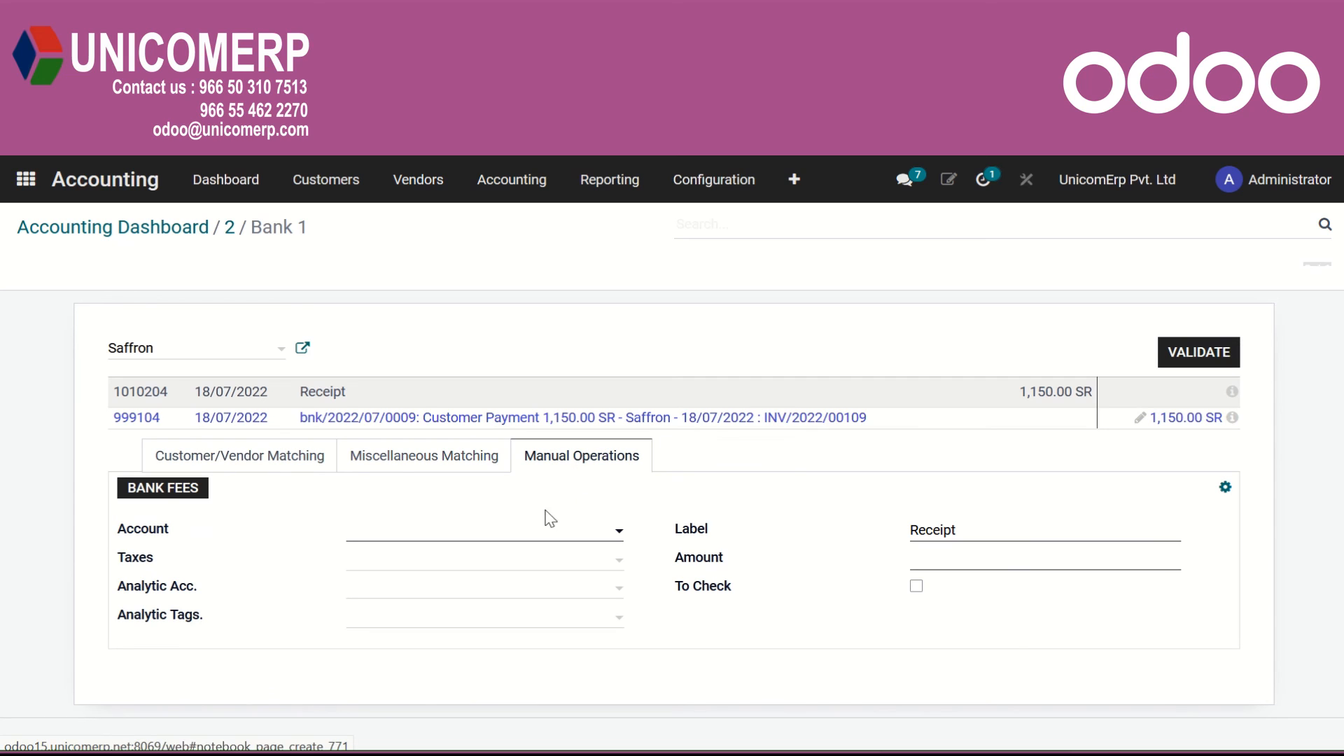
pyautogui.click(158, 490)
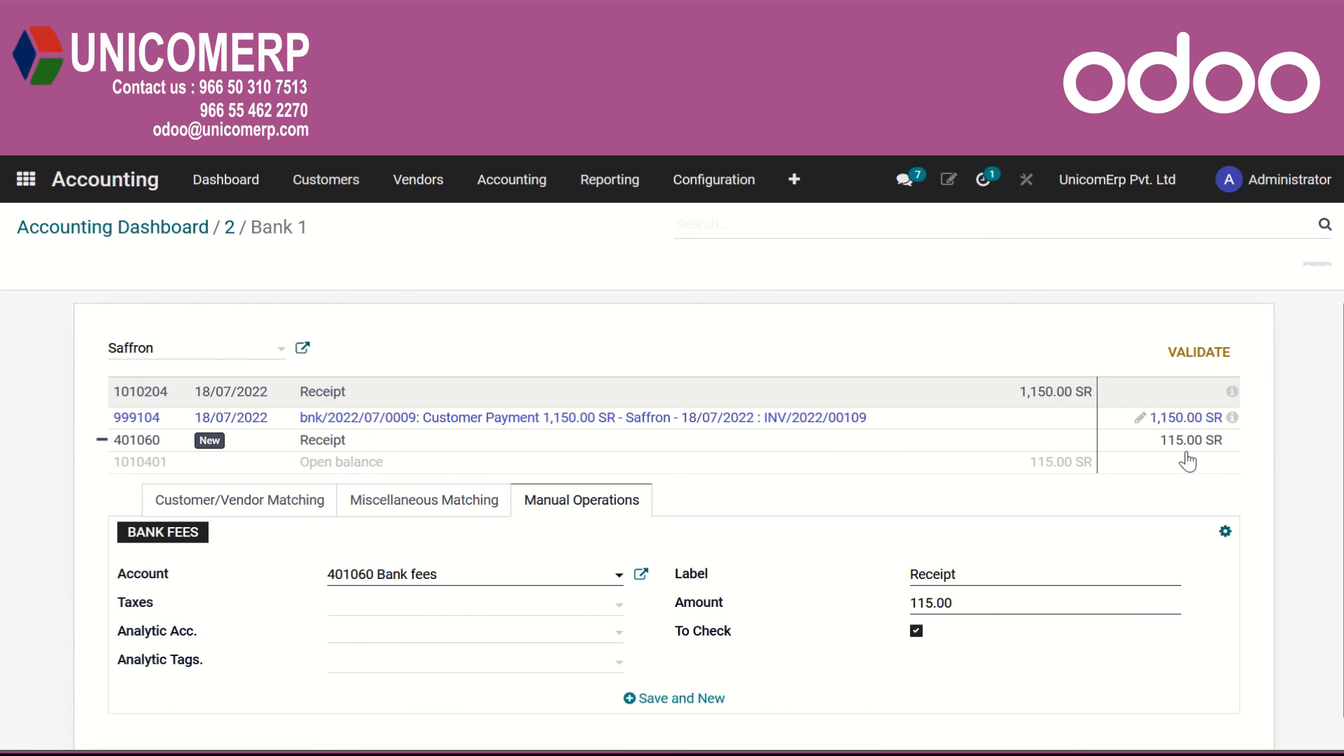
pyautogui.click(1198, 353)
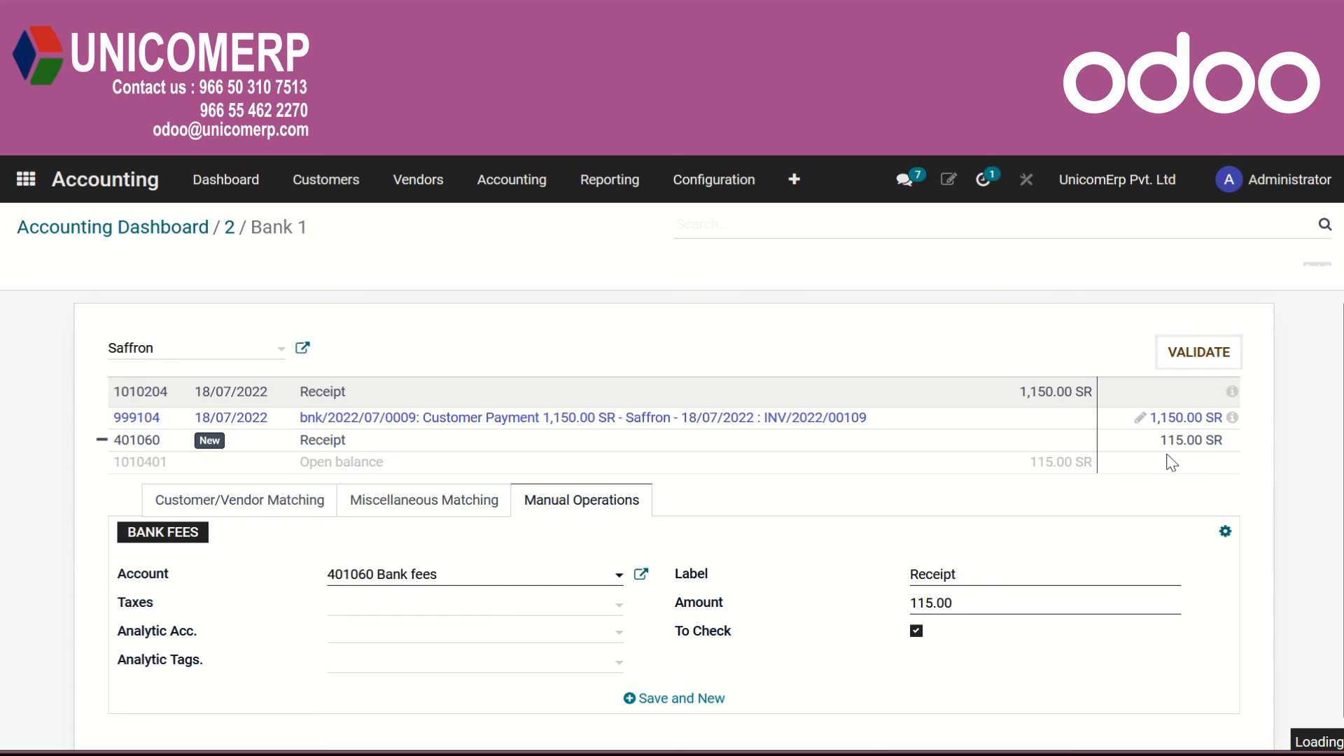